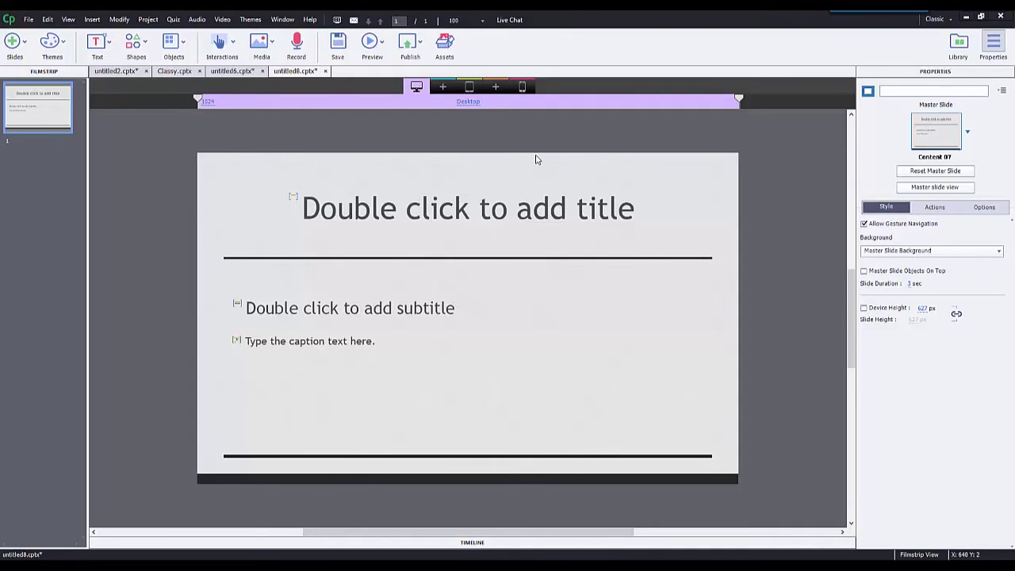
Preview the Custom Tablet and Mobile Landscape layouts, return to Desktop, and select the title placeholder.
{"action": "left_click", "coordinate": [443, 87]}
{"action": "left_click", "coordinate": [496, 87]}
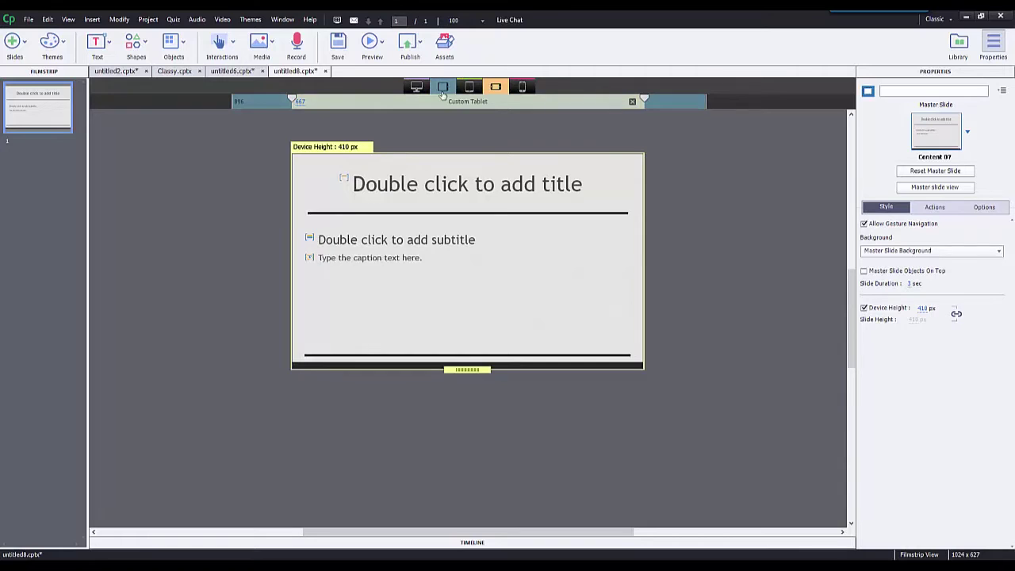
{"action": "left_click", "coordinate": [417, 88]}
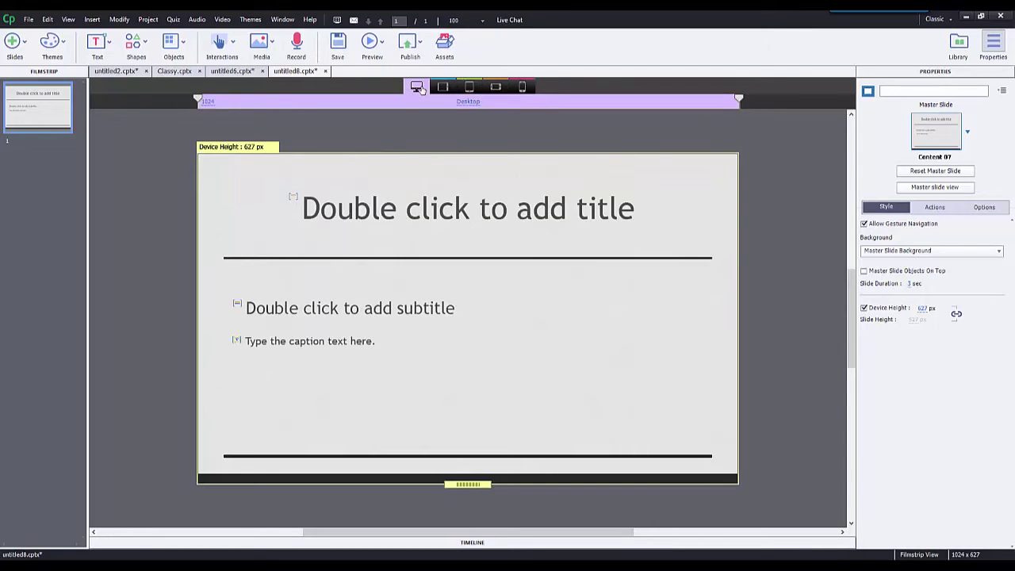
{"action": "left_click", "coordinate": [409, 219]}
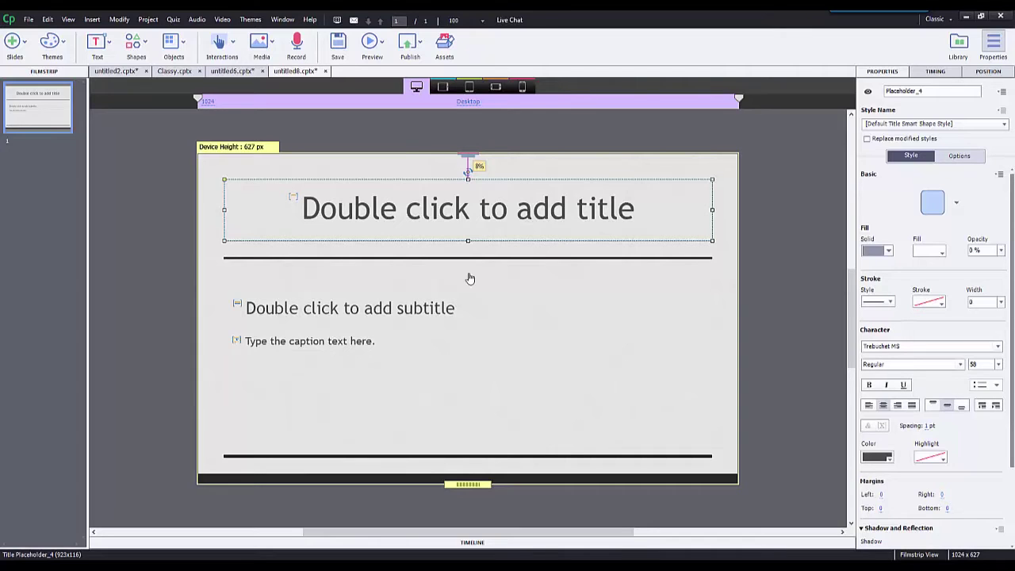
Check the title's colour choices without changing its dark grey, then bring up the themes gallery.
{"action": "left_click", "coordinate": [887, 460]}
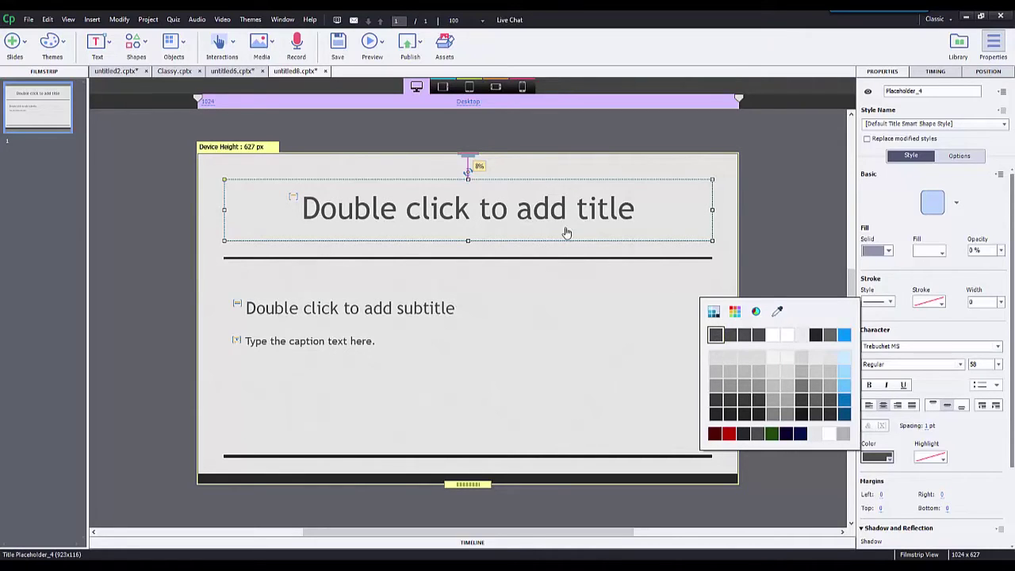
{"action": "left_click", "coordinate": [765, 215]}
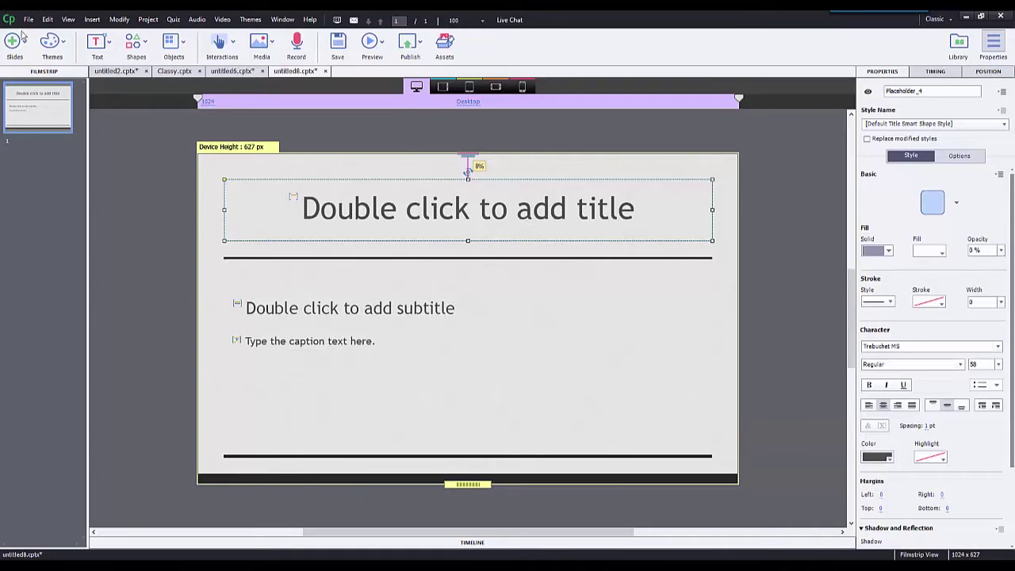
{"action": "left_click", "coordinate": [49, 48]}
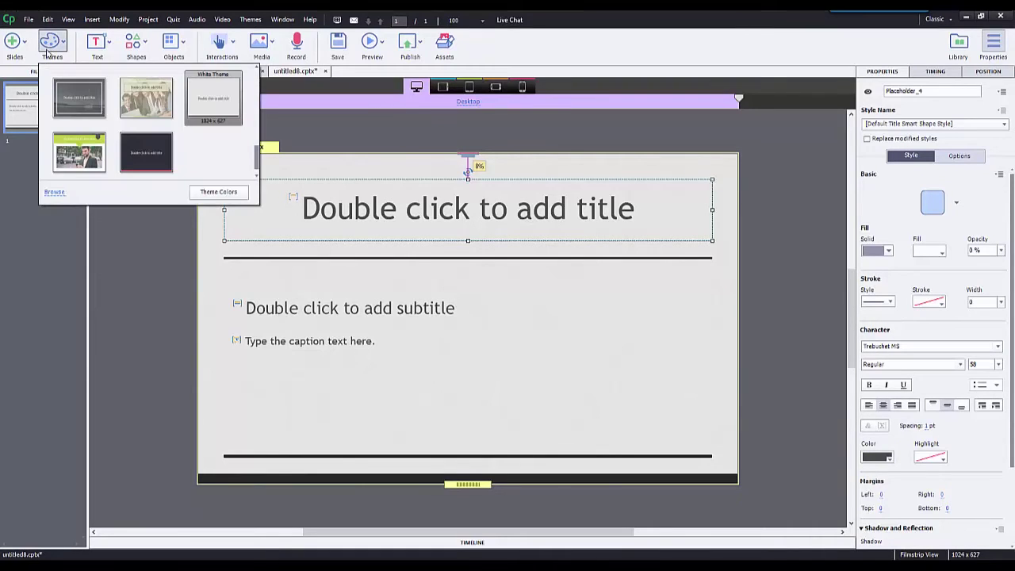
Customize the theme colours so the Title swatch is dark red, saving as White Theme_copy(3).
{"action": "left_click", "coordinate": [215, 198]}
{"action": "left_click", "coordinate": [546, 165]}
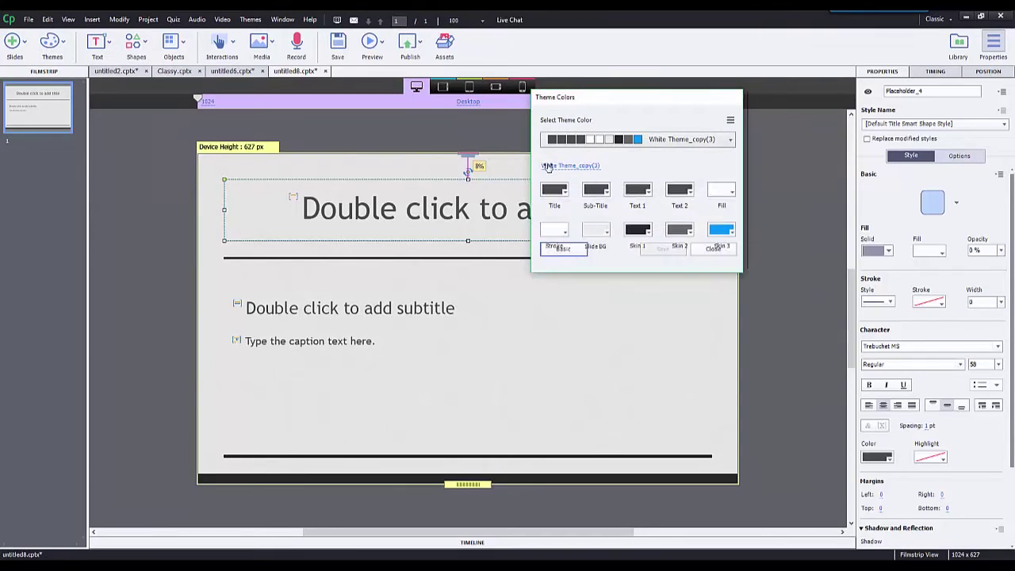
{"action": "left_click", "coordinate": [564, 191]}
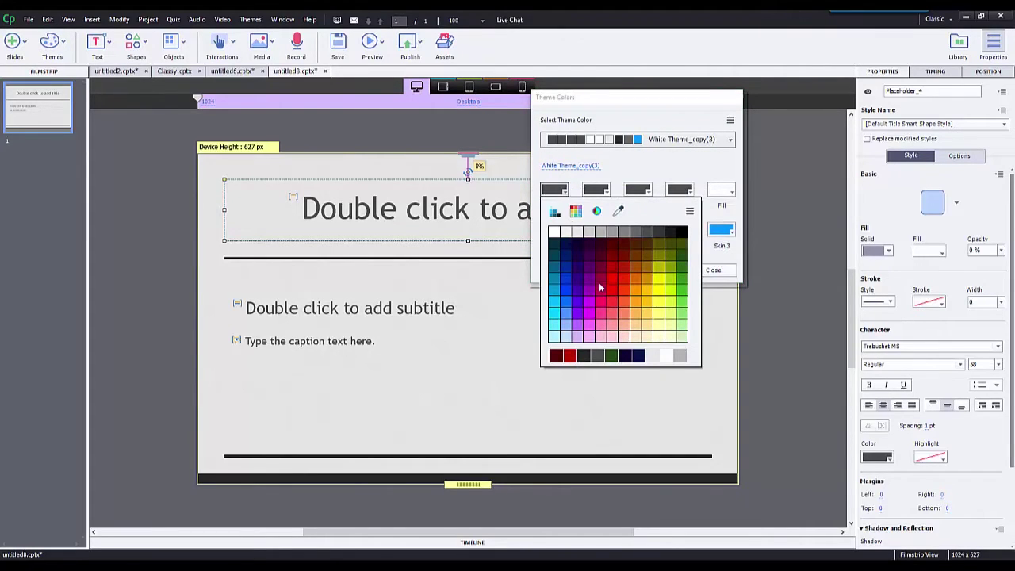
{"action": "left_click", "coordinate": [612, 244]}
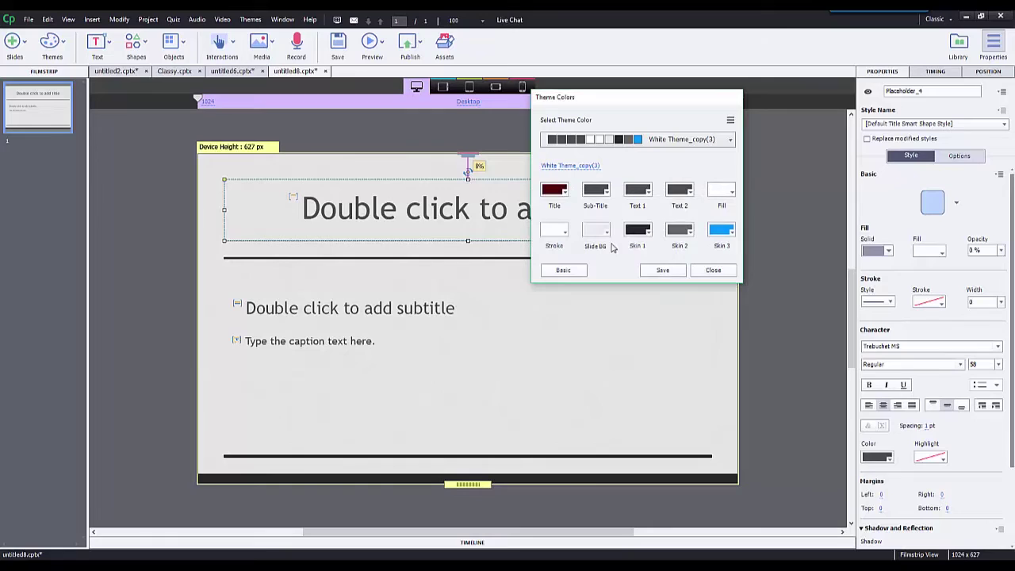
{"action": "left_click", "coordinate": [660, 270]}
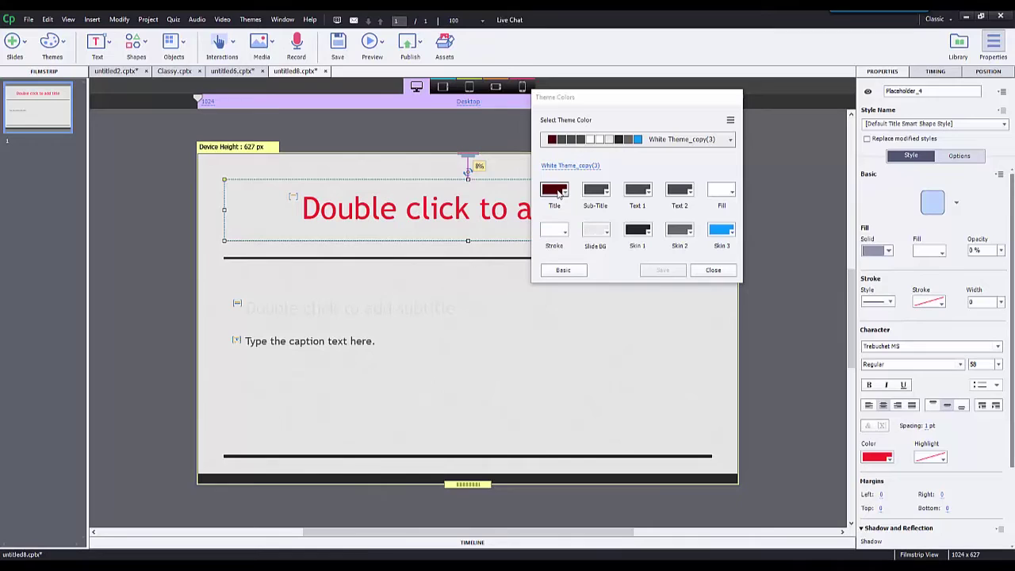
{"action": "left_click", "coordinate": [703, 271]}
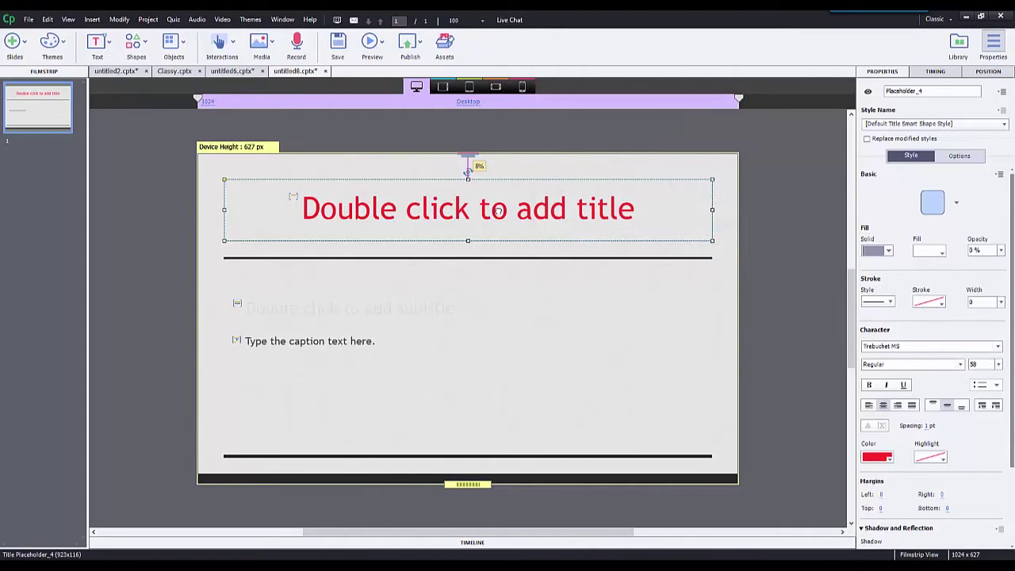
Try the title text in dark red and dark grey, ending on dark red.
{"action": "left_click", "coordinate": [878, 459]}
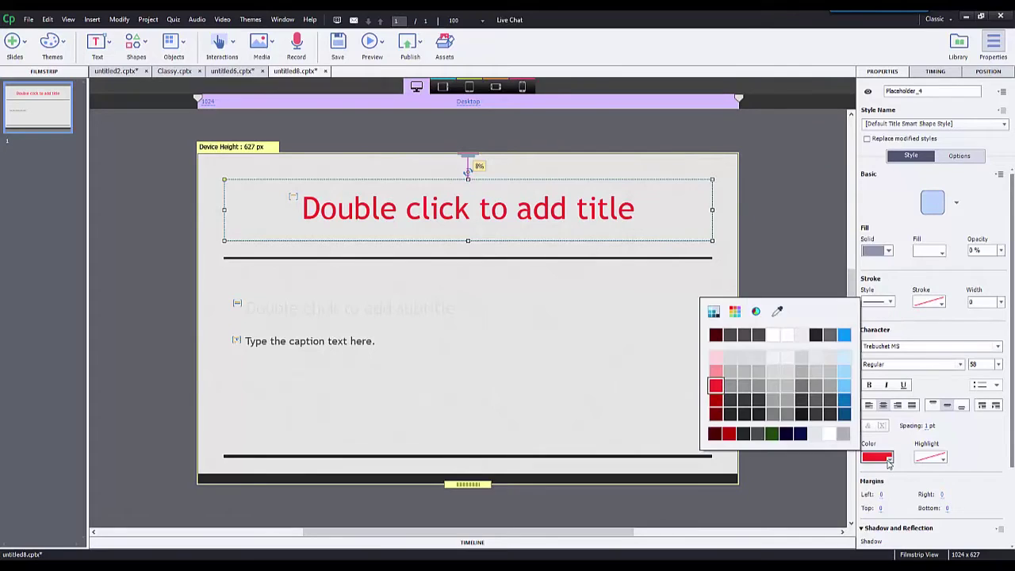
{"action": "left_click", "coordinate": [715, 335]}
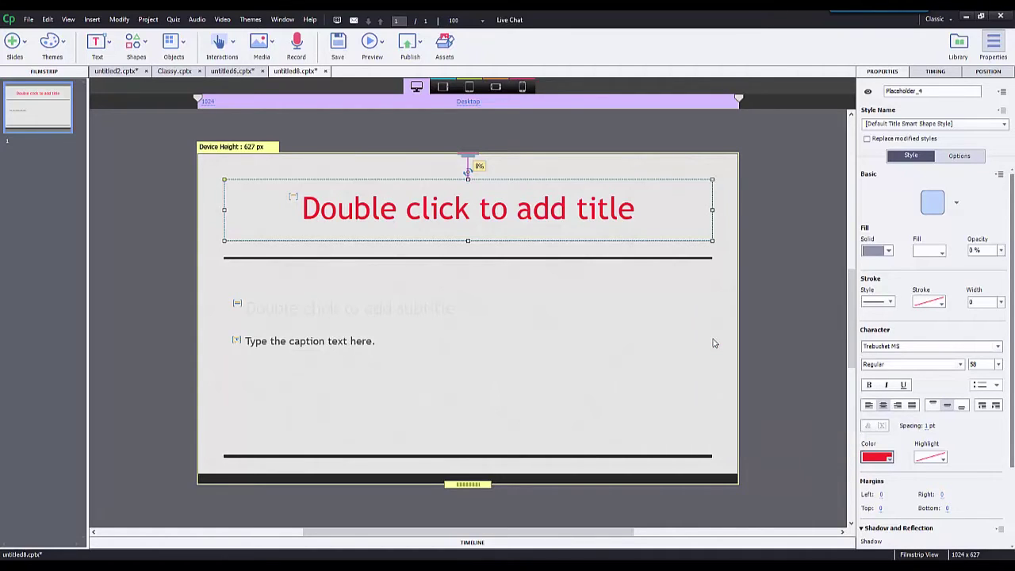
{"action": "left_click", "coordinate": [877, 457]}
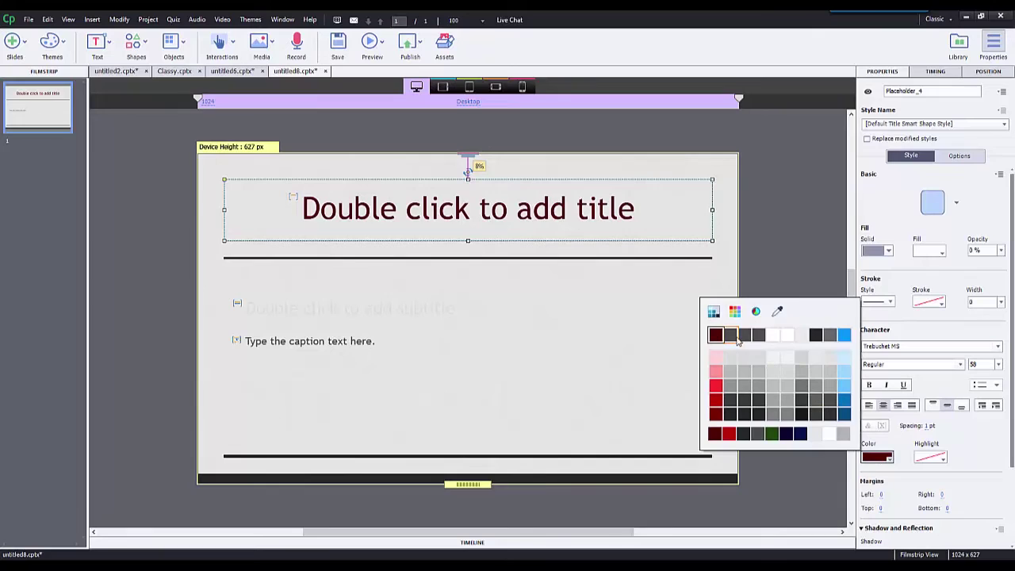
{"action": "left_click", "coordinate": [735, 336]}
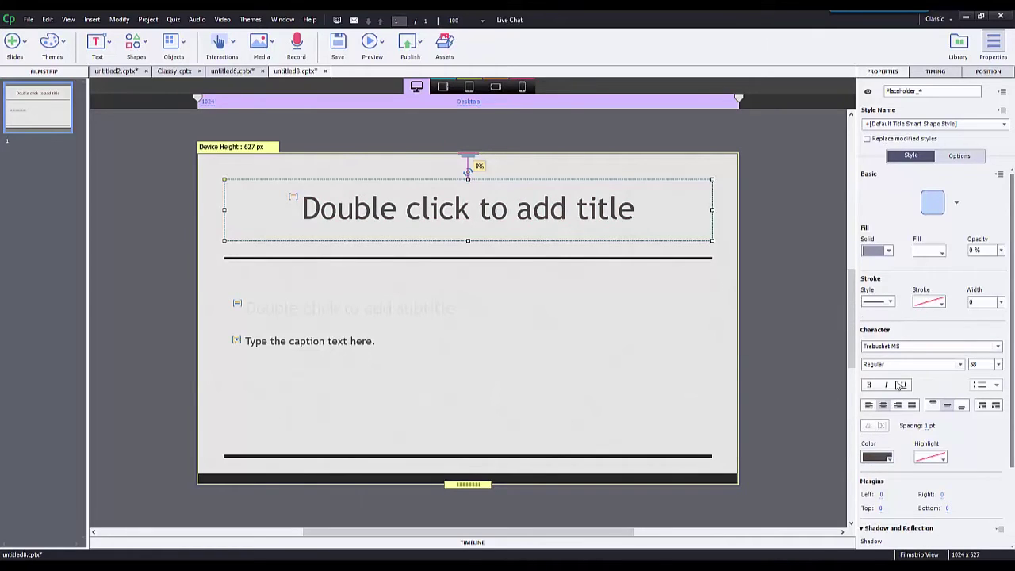
{"action": "left_click", "coordinate": [886, 458]}
{"action": "left_click", "coordinate": [716, 336]}
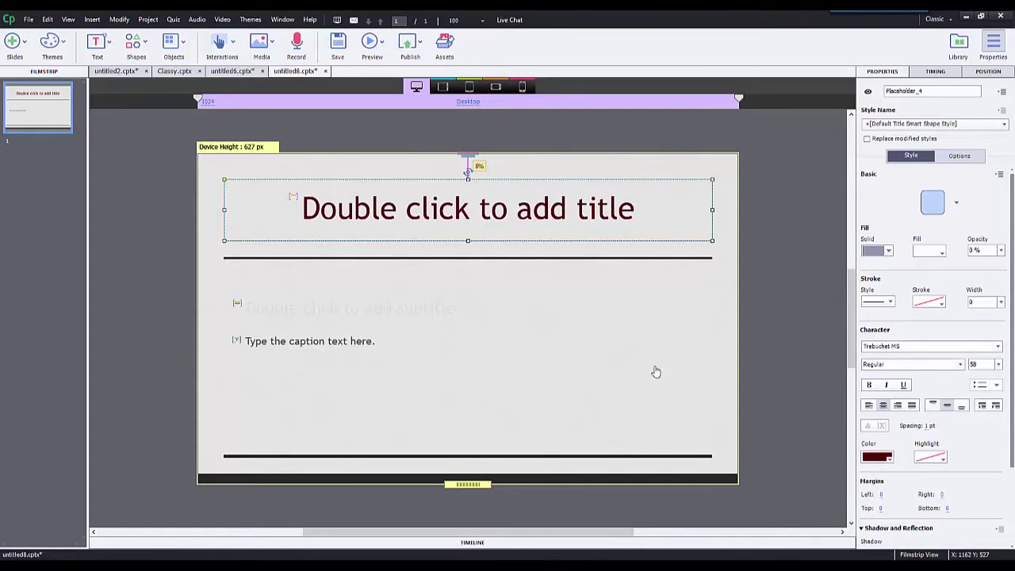
Save the dark red title colour into the existing Default Title Smart Shape Style.
{"action": "left_click", "coordinate": [877, 457]}
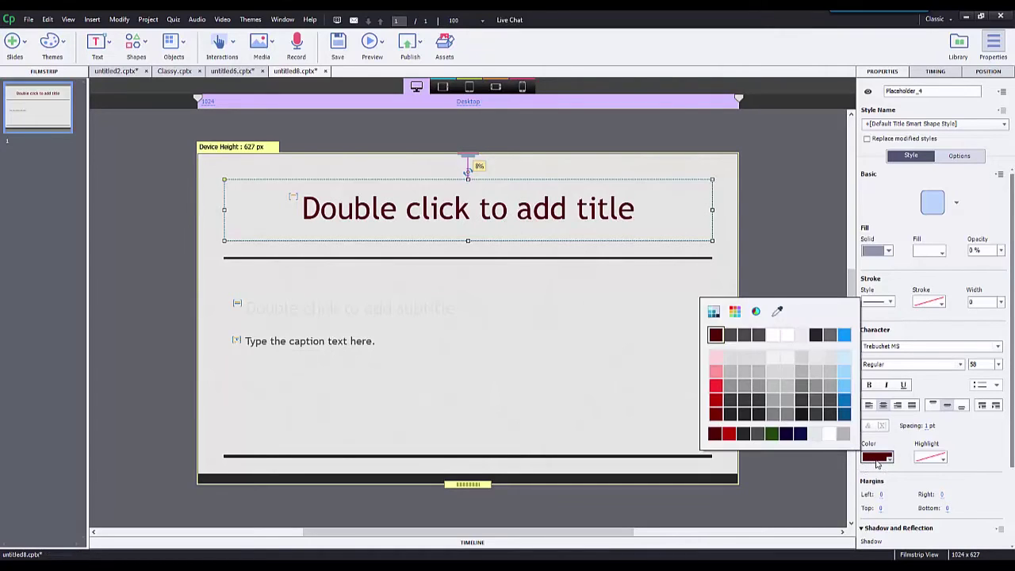
{"action": "left_click", "coordinate": [716, 337]}
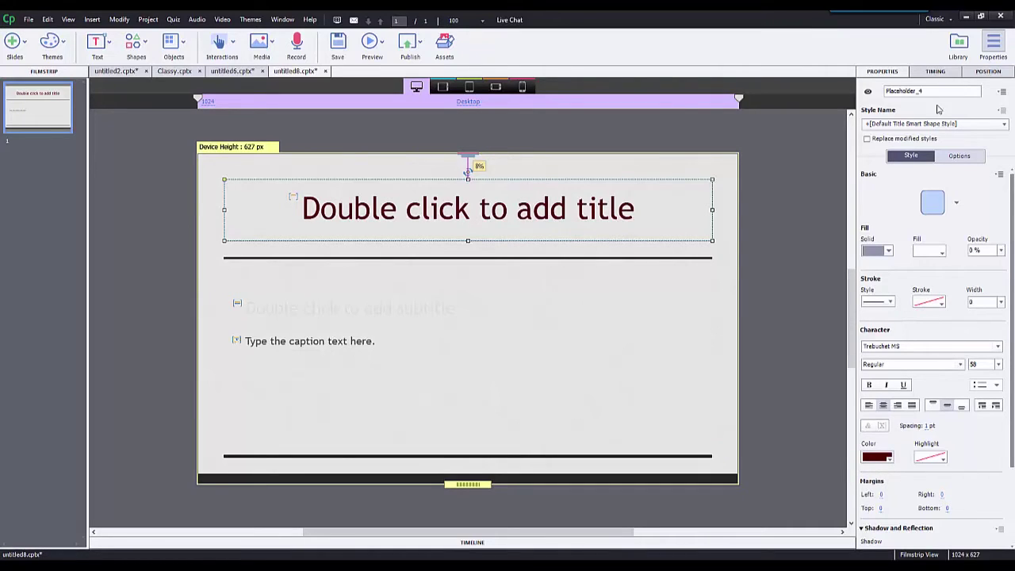
{"action": "left_click", "coordinate": [1002, 110]}
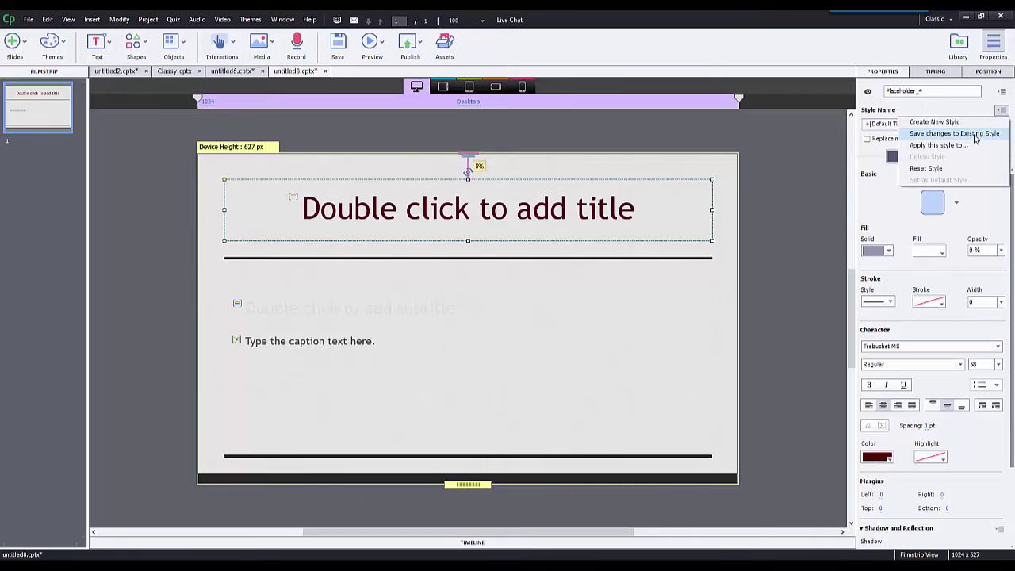
{"action": "left_click", "coordinate": [981, 133]}
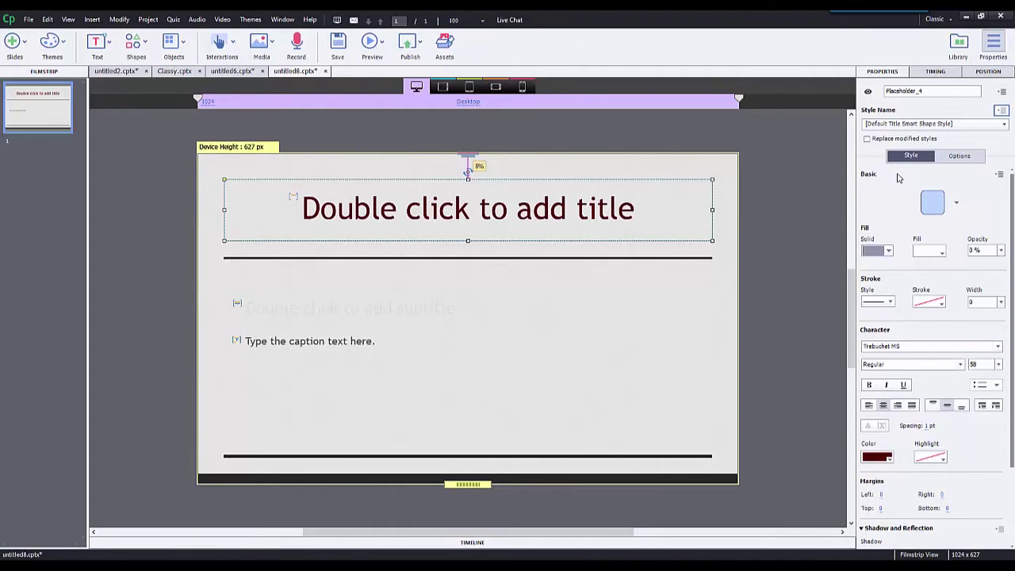
Browse the master slide layouts from Objectives through the content masters, then switch to untitled6.cptx.
{"action": "left_click", "coordinate": [790, 190]}
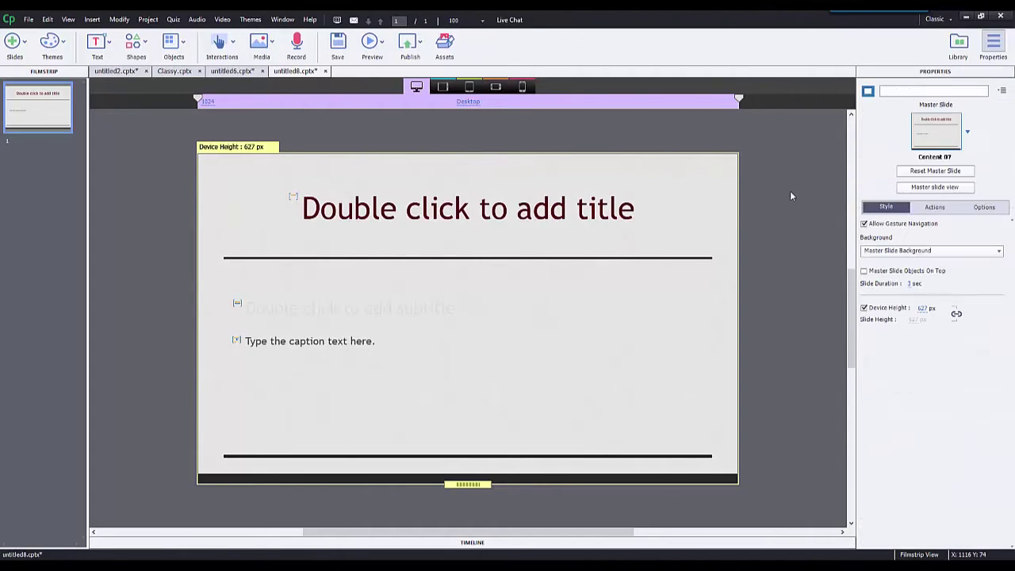
{"action": "left_click", "coordinate": [943, 190]}
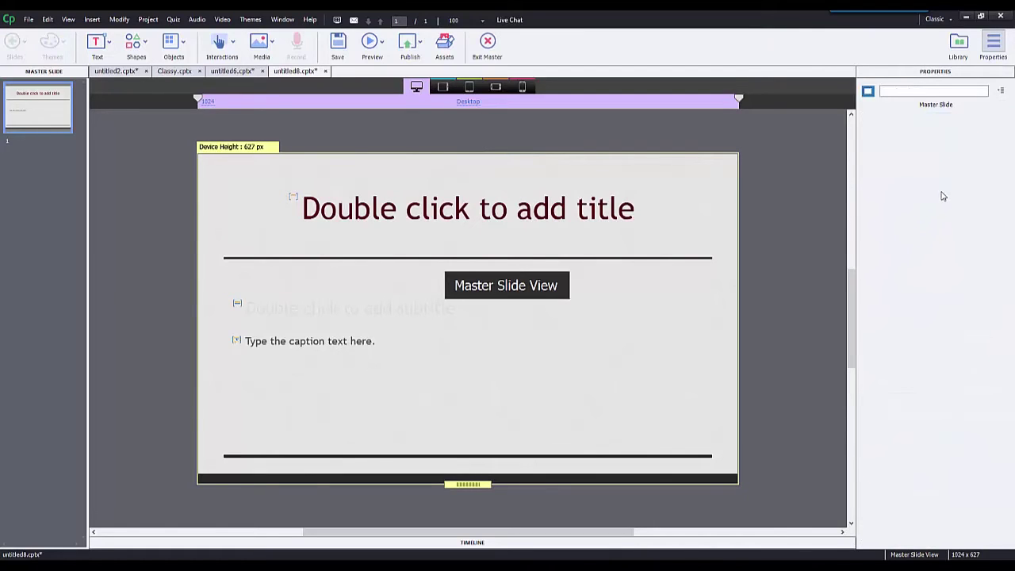
{"action": "left_click", "coordinate": [53, 281]}
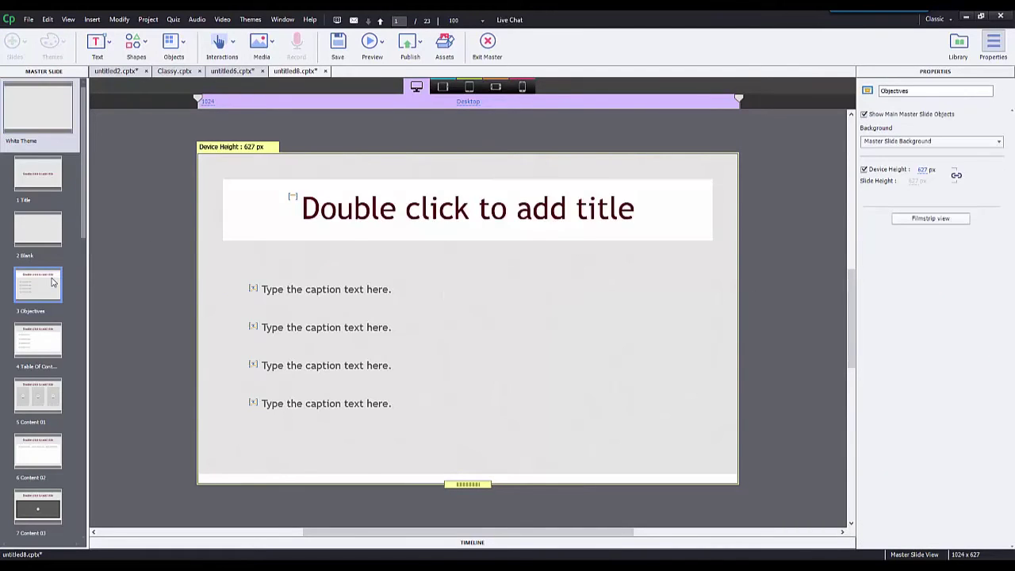
{"action": "key", "text": "Down"}
{"action": "key", "text": "Down"}
{"action": "key", "text": "Down"}
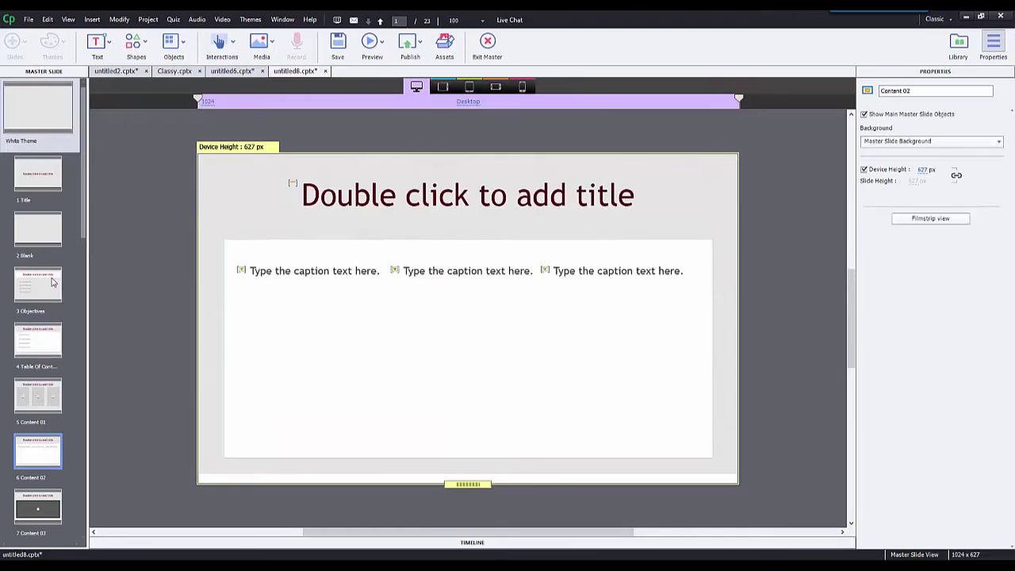
{"action": "key", "text": "Up"}
{"action": "key", "text": "Up"}
{"action": "key", "text": "Up"}
{"action": "key", "text": "Up"}
{"action": "key", "text": "Up"}
{"action": "key", "text": "Up"}
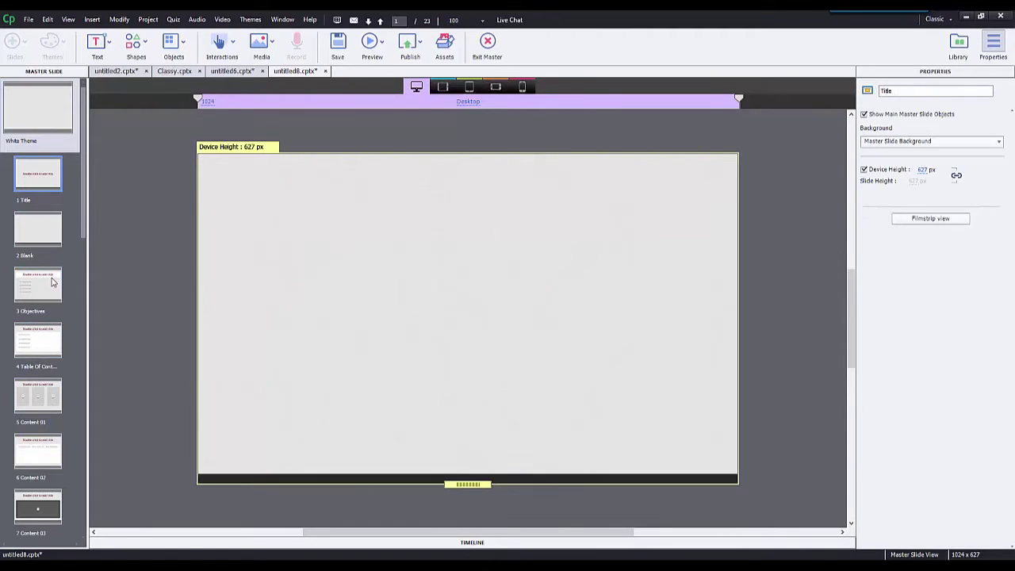
{"action": "key", "text": "ctrl+shift+Tab"}
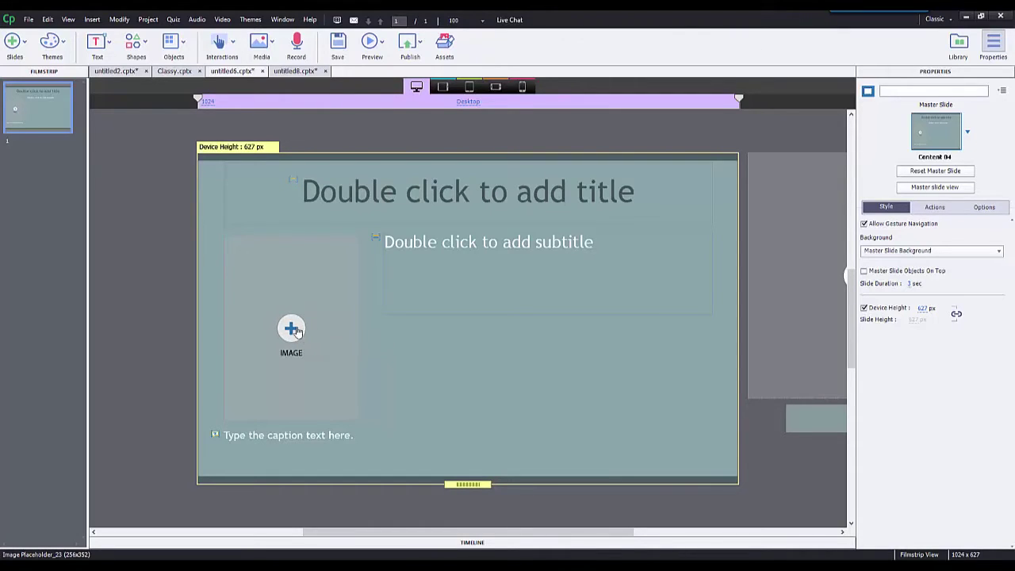
Preview the slide at each tablet and mobile breakpoint down to Mobile Portrait, then return to Desktop.
{"action": "left_click", "coordinate": [442, 91]}
{"action": "left_click", "coordinate": [468, 87]}
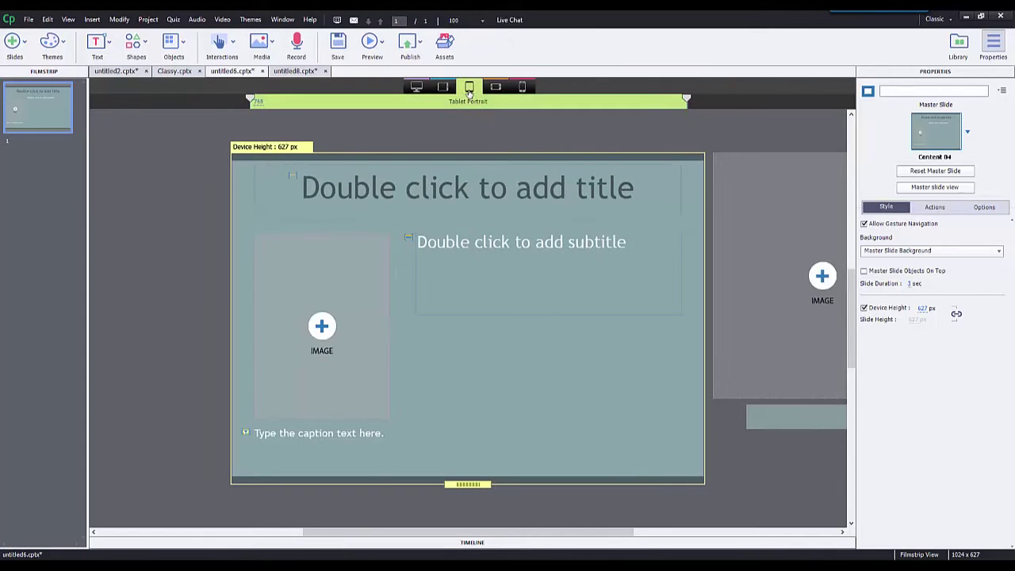
{"action": "left_click", "coordinate": [496, 87]}
{"action": "left_click", "coordinate": [521, 87]}
{"action": "left_click", "coordinate": [416, 87]}
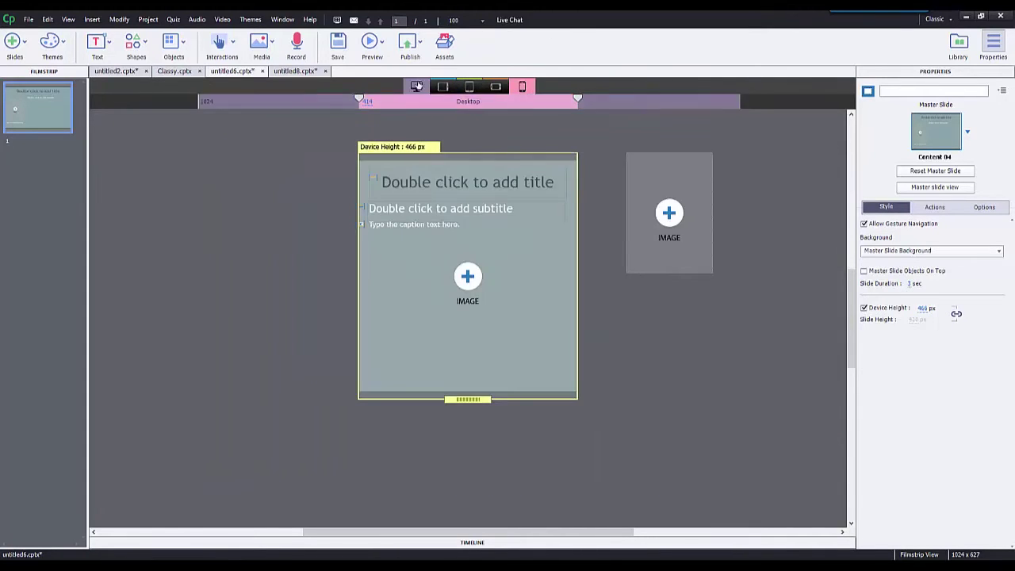
Inspect the image placeholder's 256 × 352 px size and position, comparing the tablet layout.
{"action": "left_click", "coordinate": [340, 298]}
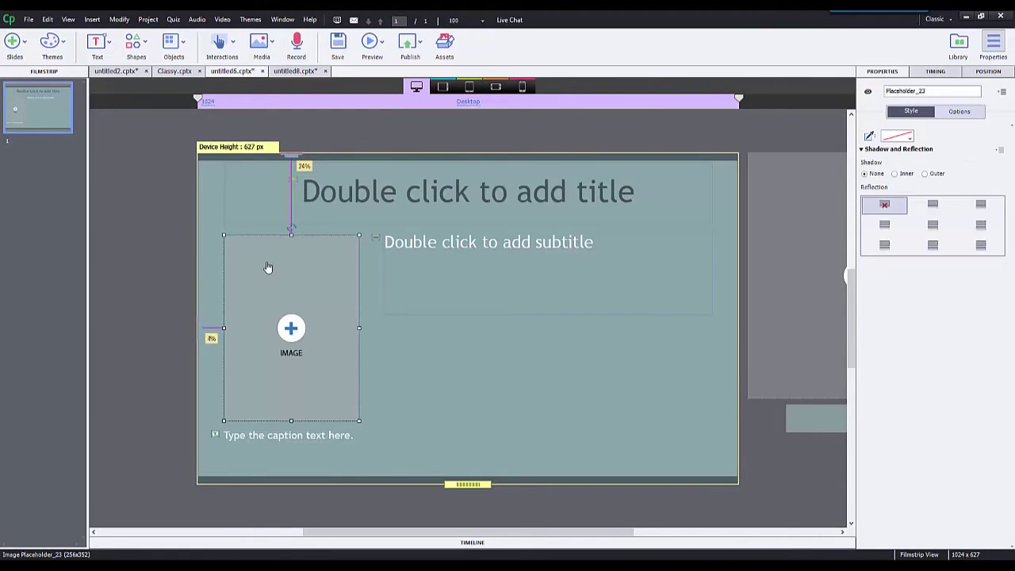
{"action": "left_click", "coordinate": [983, 74]}
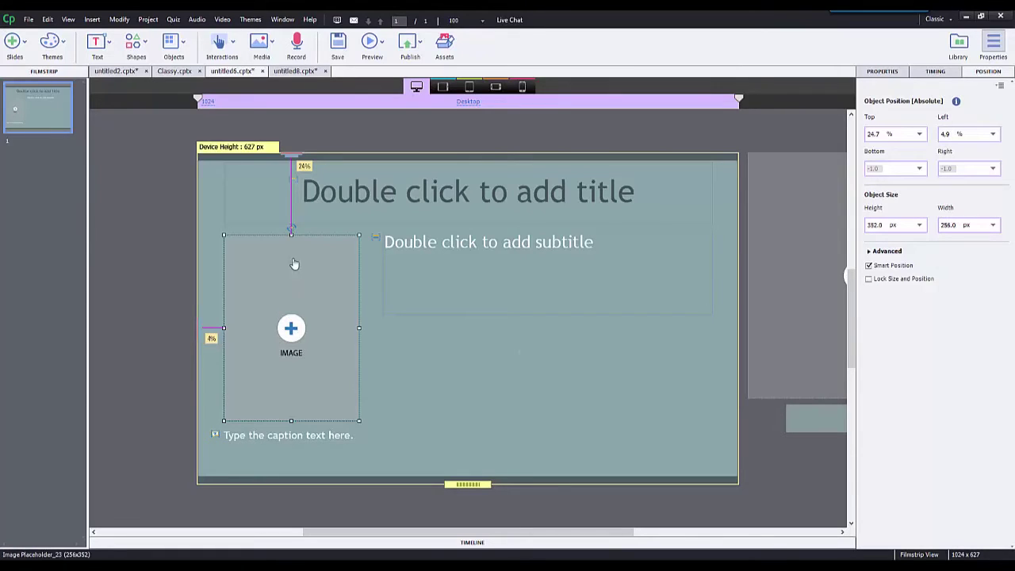
{"action": "left_click", "coordinate": [435, 88]}
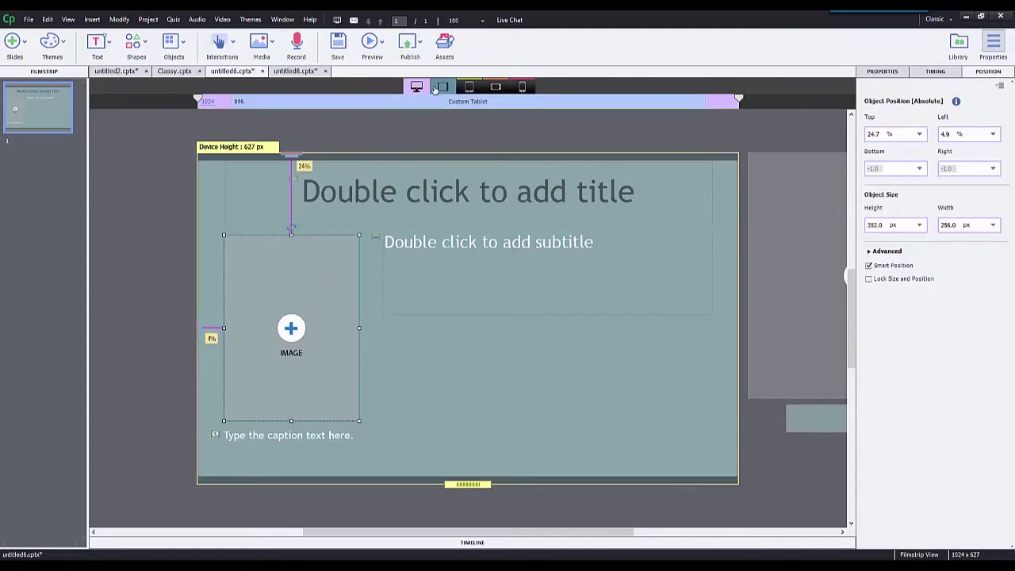
{"action": "left_click", "coordinate": [416, 87]}
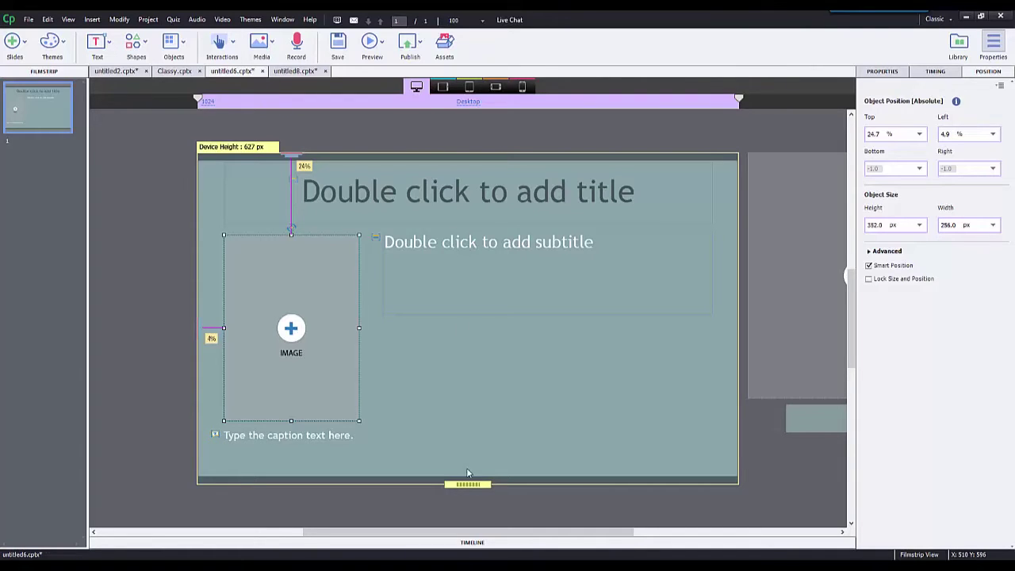
{"action": "left_click_drag", "start_coordinate": [457, 537], "coordinate": [499, 542]}
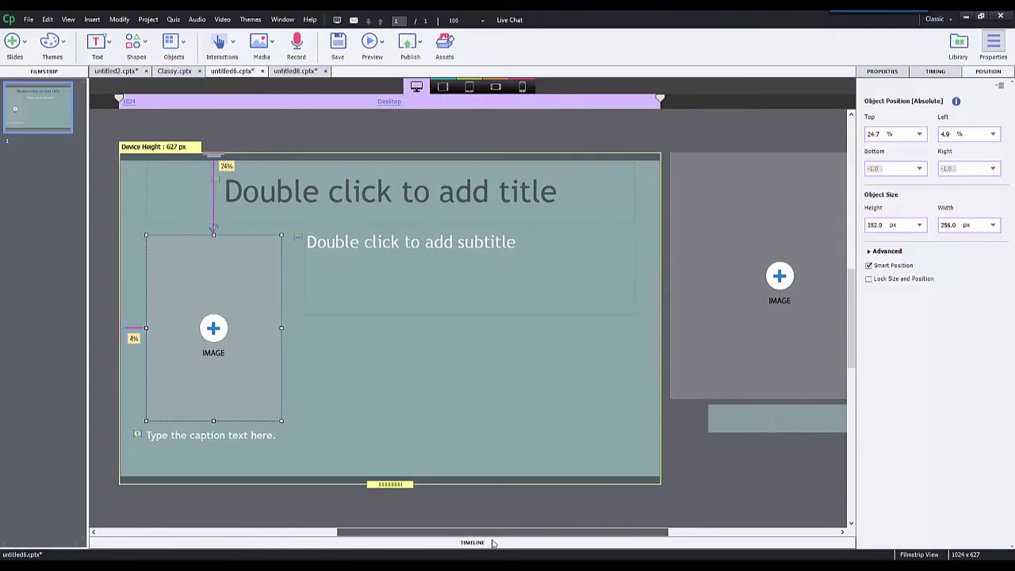
{"action": "left_click", "coordinate": [667, 267]}
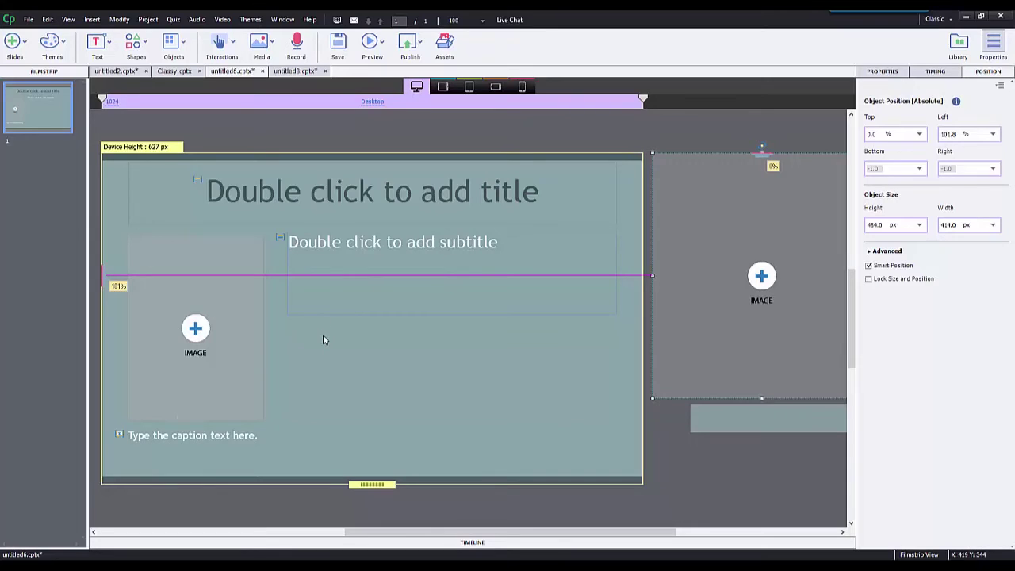
{"action": "left_click", "coordinate": [448, 87]}
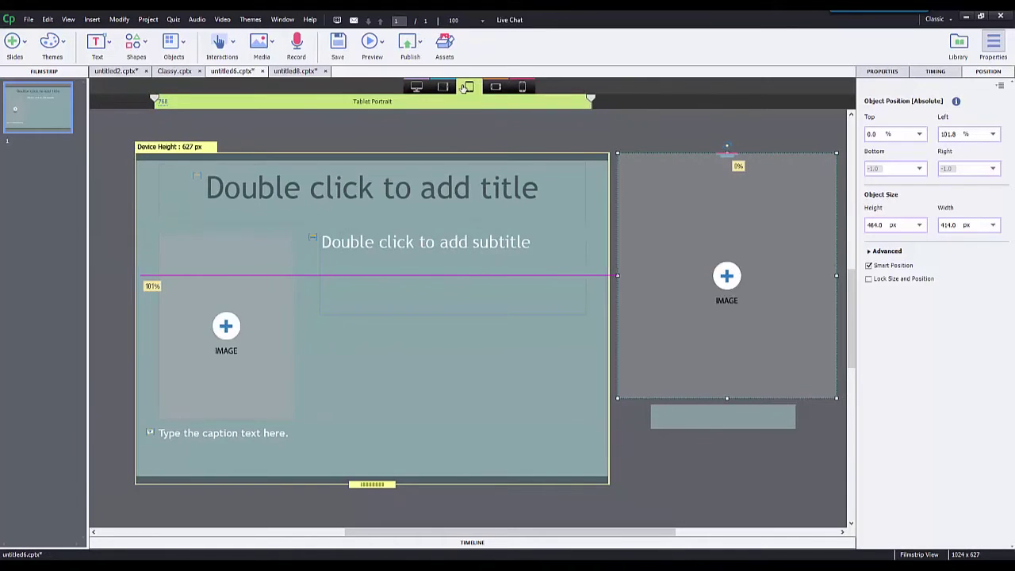
{"action": "left_click", "coordinate": [495, 87]}
{"action": "left_click", "coordinate": [520, 87]}
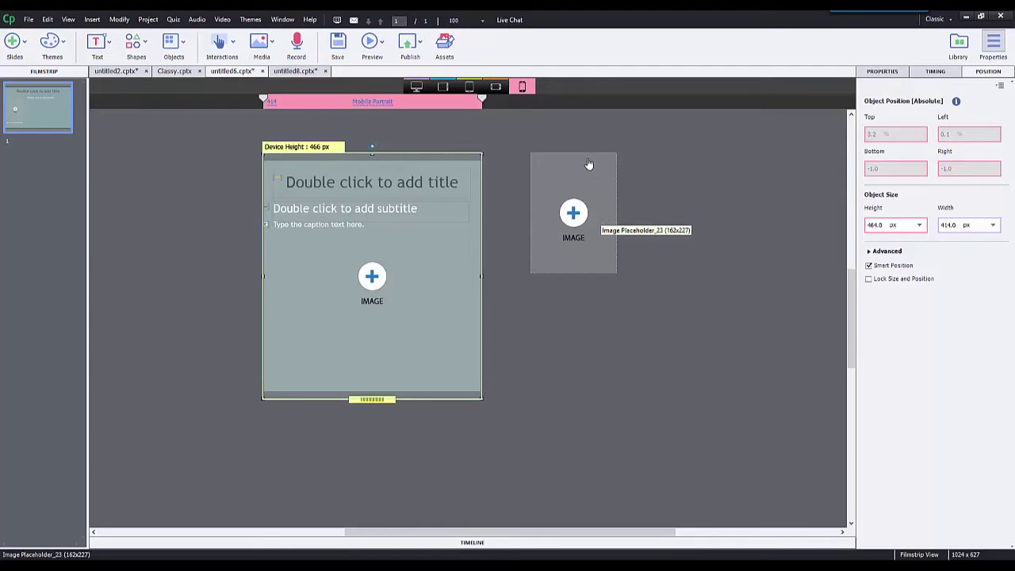
{"action": "left_click", "coordinate": [418, 86]}
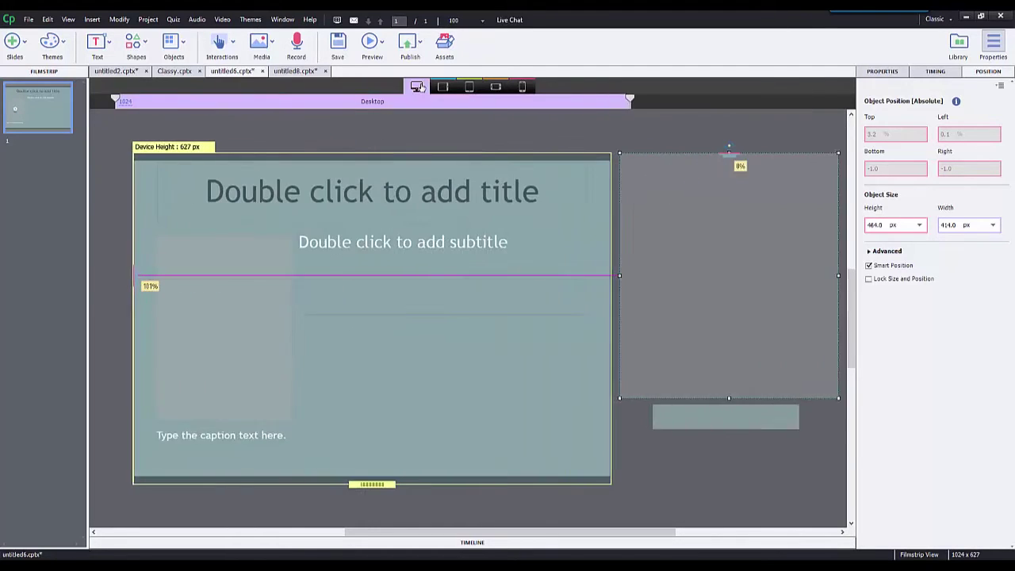
{"action": "left_click", "coordinate": [522, 87]}
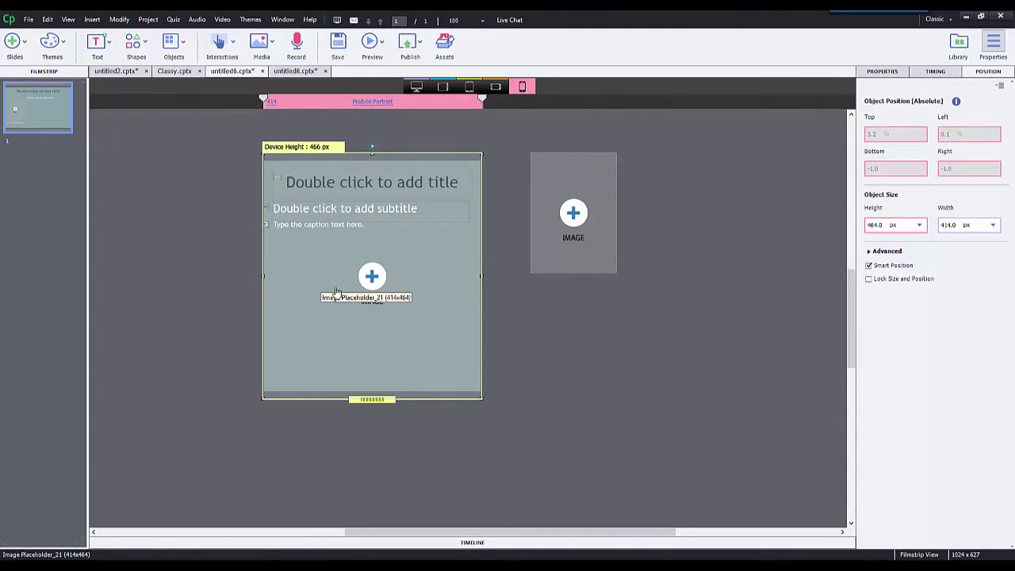
{"action": "left_click", "coordinate": [415, 87]}
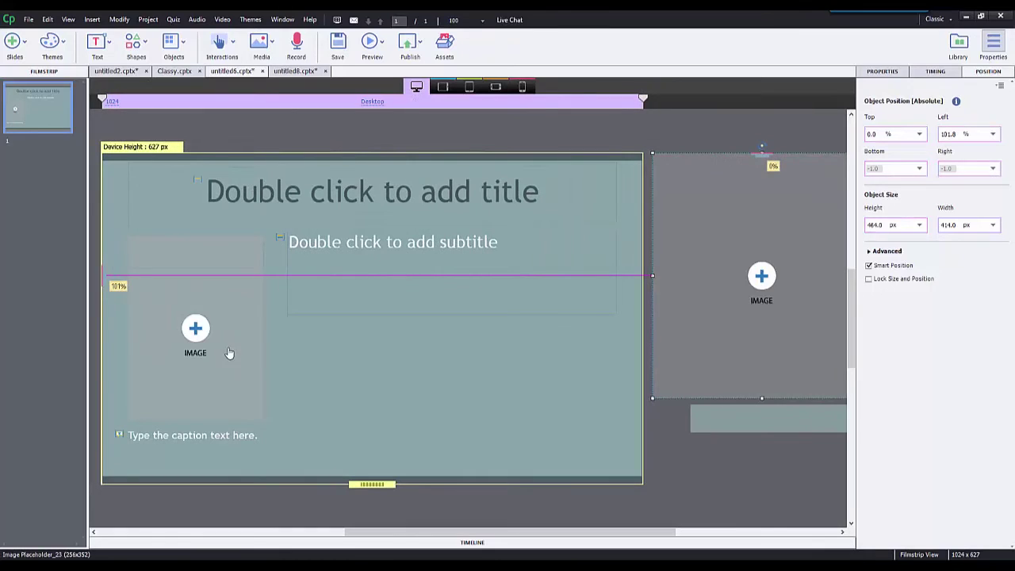
{"action": "left_click", "coordinate": [227, 348]}
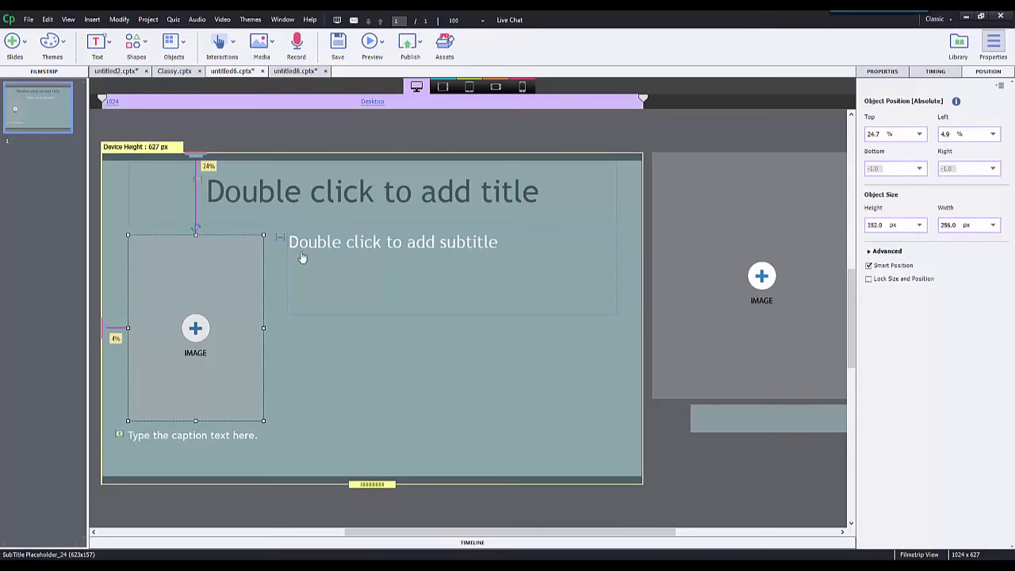
Fill the left placeholder with 25889_285_393.png and the off-stage placeholder with 25893_414_464.png.
{"action": "left_click", "coordinate": [195, 327]}
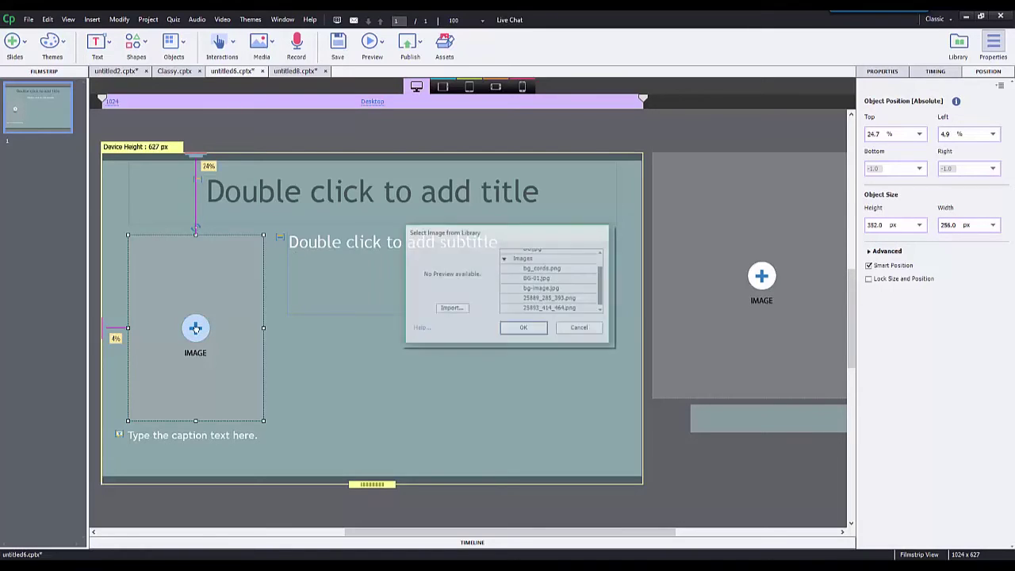
{"action": "left_click", "coordinate": [538, 299]}
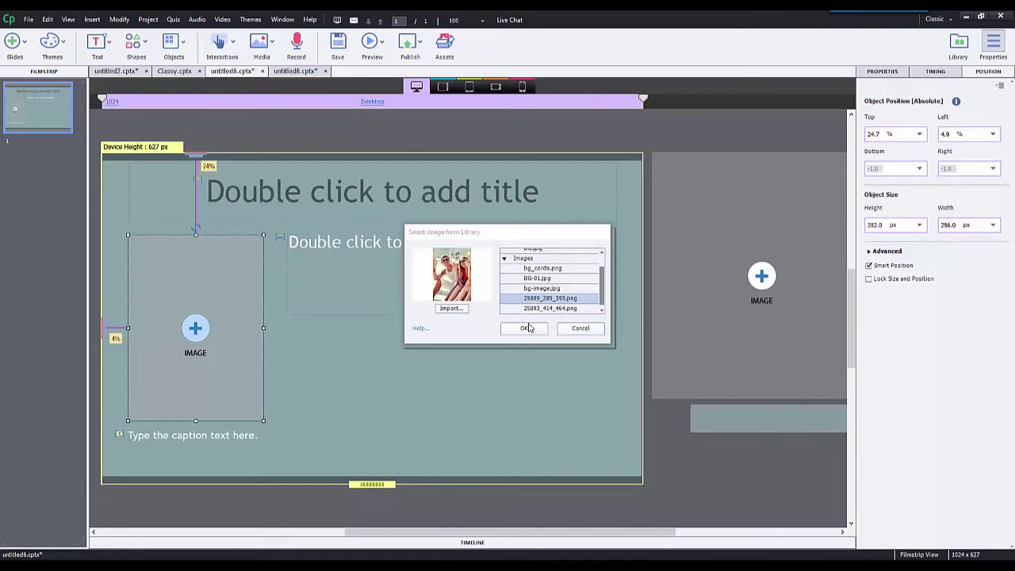
{"action": "left_click", "coordinate": [528, 328]}
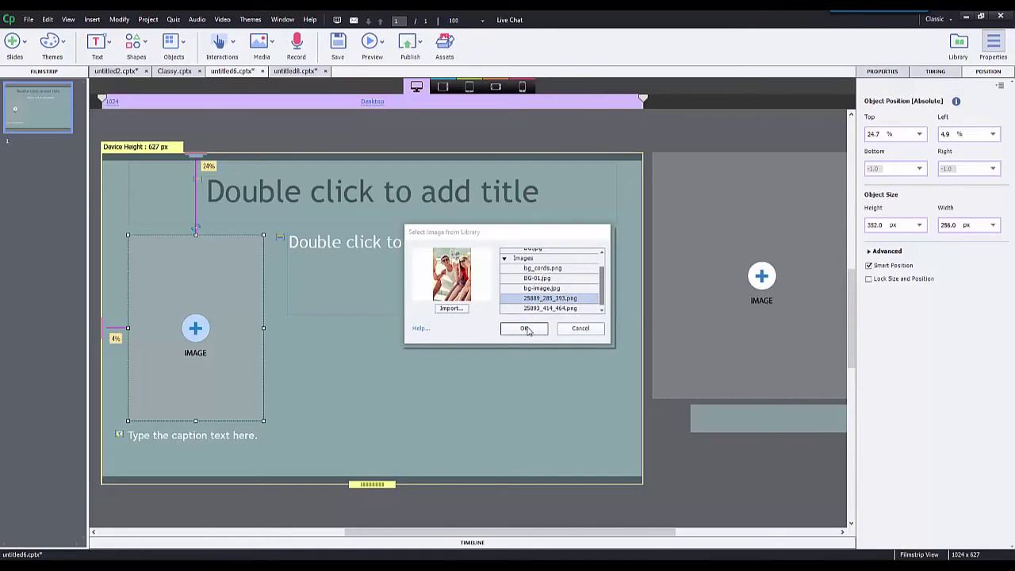
{"action": "left_click", "coordinate": [760, 275]}
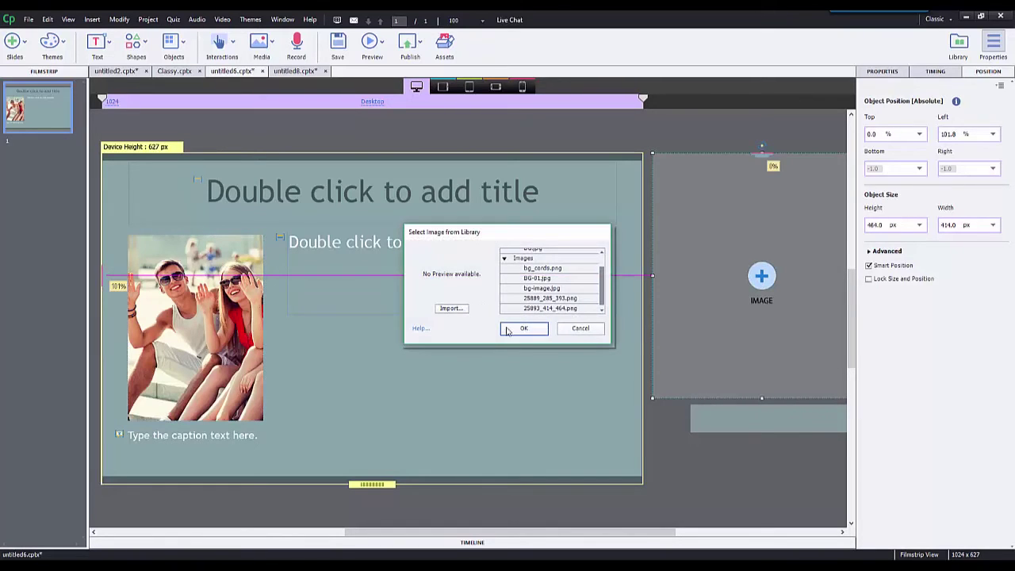
{"action": "left_click", "coordinate": [527, 309]}
{"action": "left_click", "coordinate": [526, 331]}
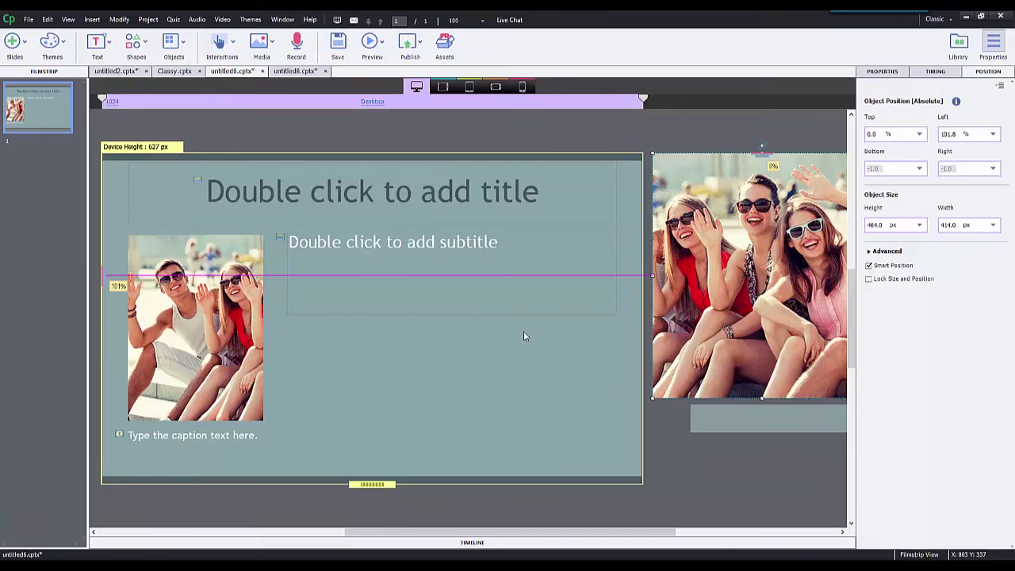
Preview Tablet Portrait, Mobile Landscape and Mobile Portrait, moving the three-girls photo off stage.
{"action": "left_click", "coordinate": [468, 89]}
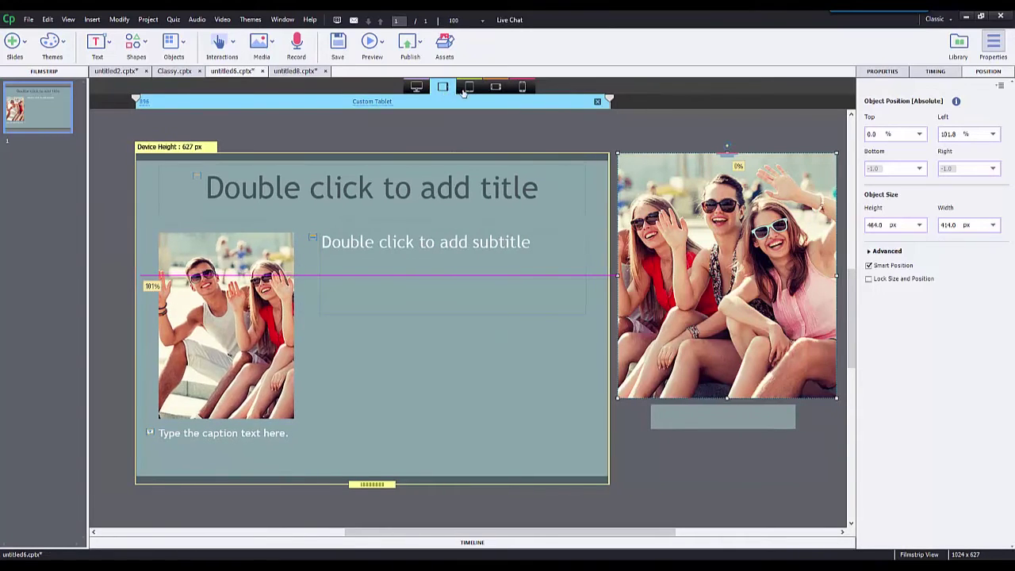
{"action": "left_click", "coordinate": [496, 87]}
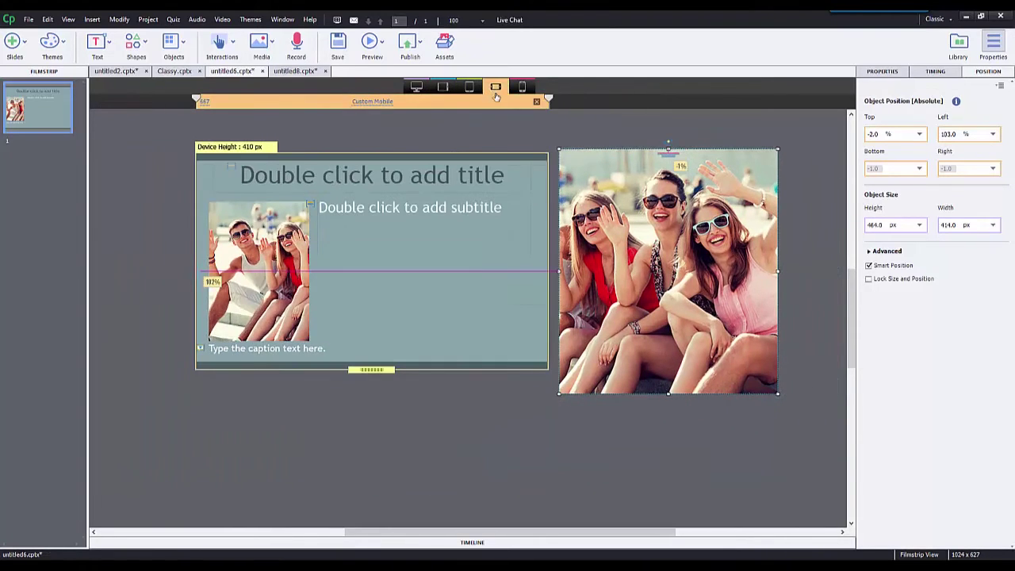
{"action": "left_click", "coordinate": [521, 87]}
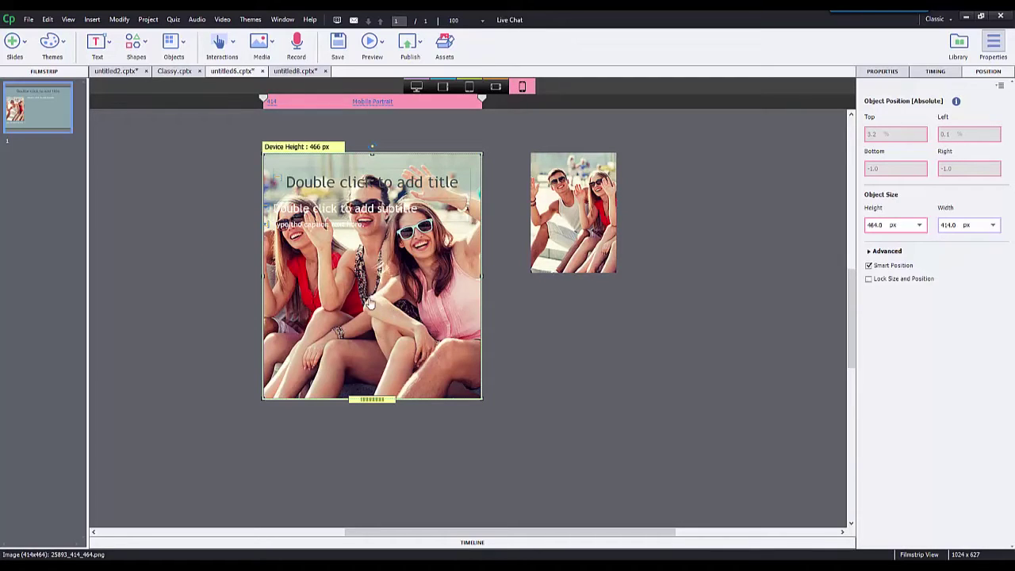
{"action": "left_click_drag", "start_coordinate": [391, 295], "coordinate": [654, 400]}
Show the Align toolbar, park the three-girls photo off stage and bring the couple photo on.
{"action": "left_click", "coordinate": [282, 20]}
{"action": "left_click", "coordinate": [290, 32]}
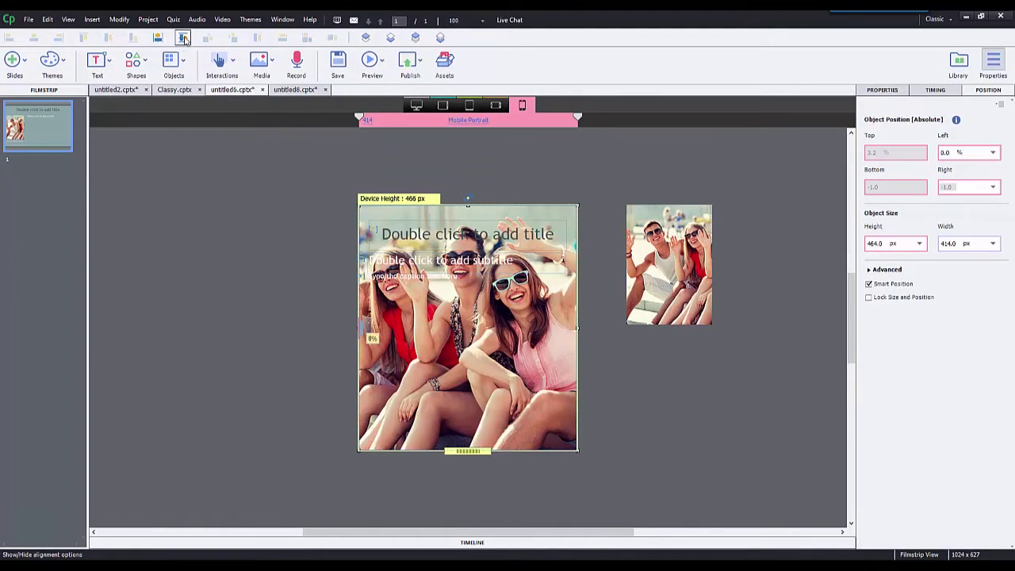
{"action": "left_click_drag", "start_coordinate": [454, 418], "coordinate": [730, 548]}
{"action": "left_click", "coordinate": [673, 301]}
{"action": "left_click_drag", "start_coordinate": [672, 301], "coordinate": [403, 293]}
Enlarge the couple photo to stage size and move it off stage to the right.
{"action": "left_click_drag", "start_coordinate": [446, 327], "coordinate": [580, 453]}
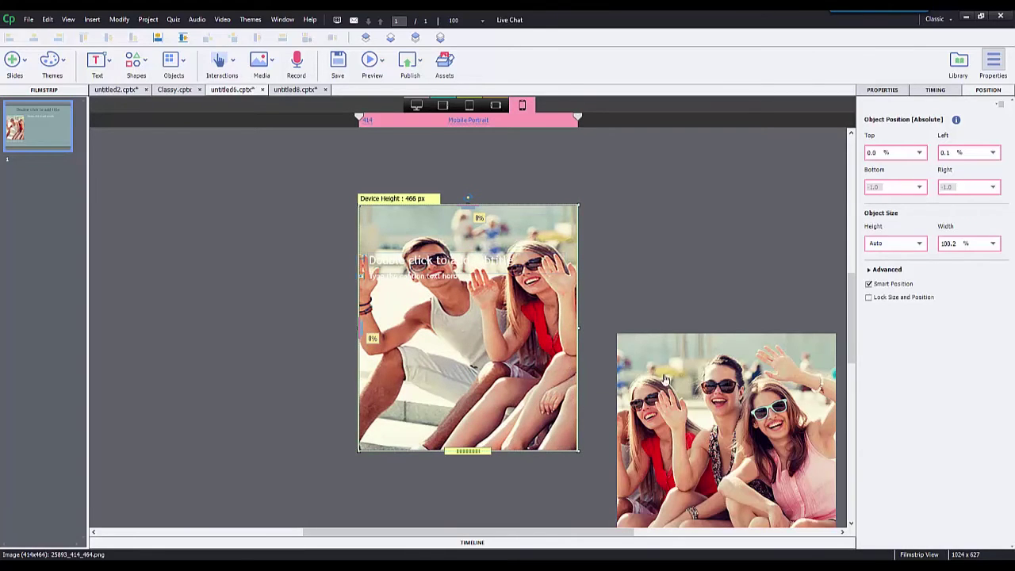
{"action": "left_click", "coordinate": [690, 400]}
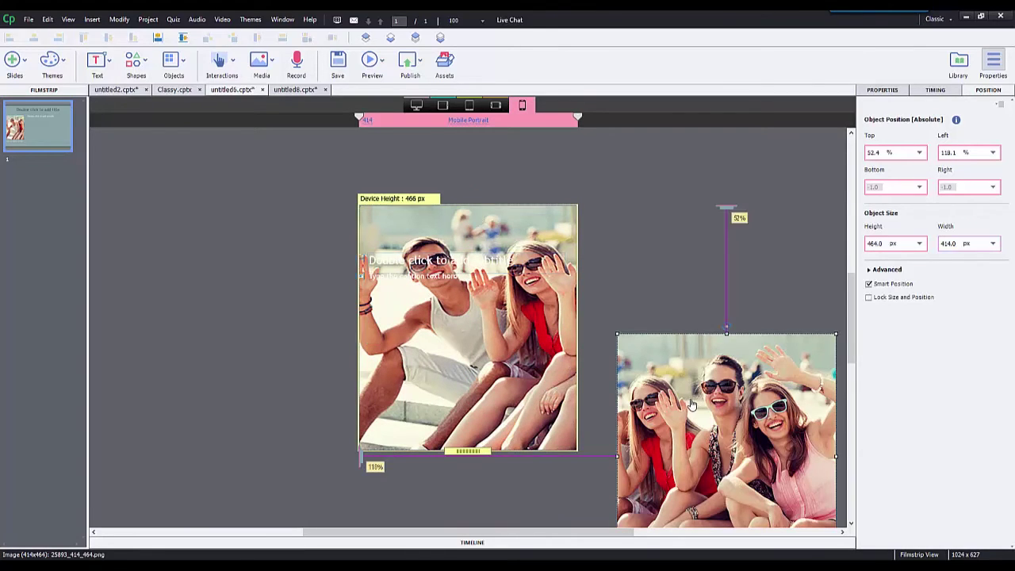
{"action": "left_click", "coordinate": [463, 295]}
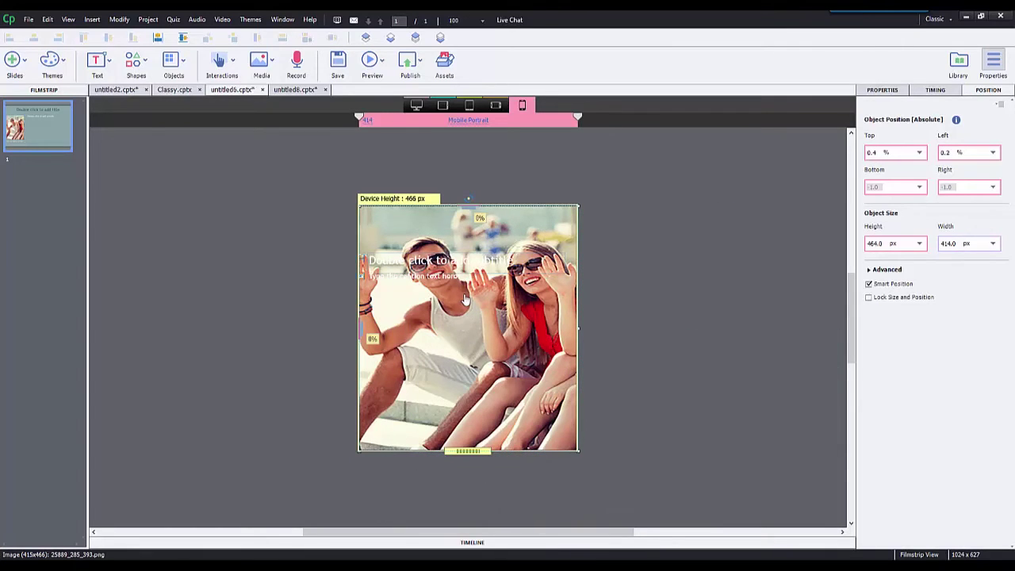
{"action": "left_click_drag", "start_coordinate": [716, 401], "coordinate": [748, 373]}
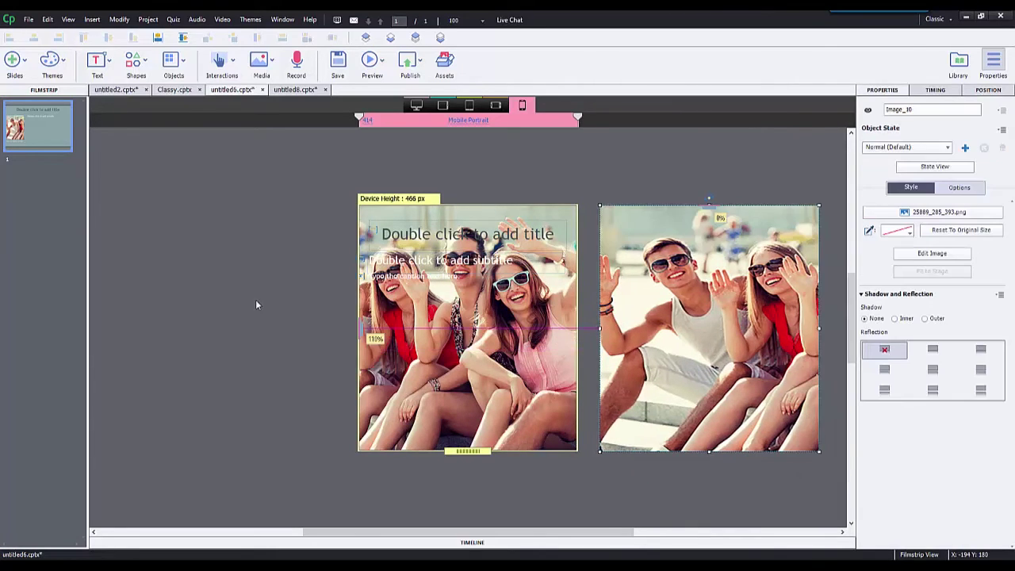
In Classy.cptx, browse slides 2–4 to the three-photo Content 01 slide and show the themes gallery.
{"action": "left_click", "coordinate": [171, 91]}
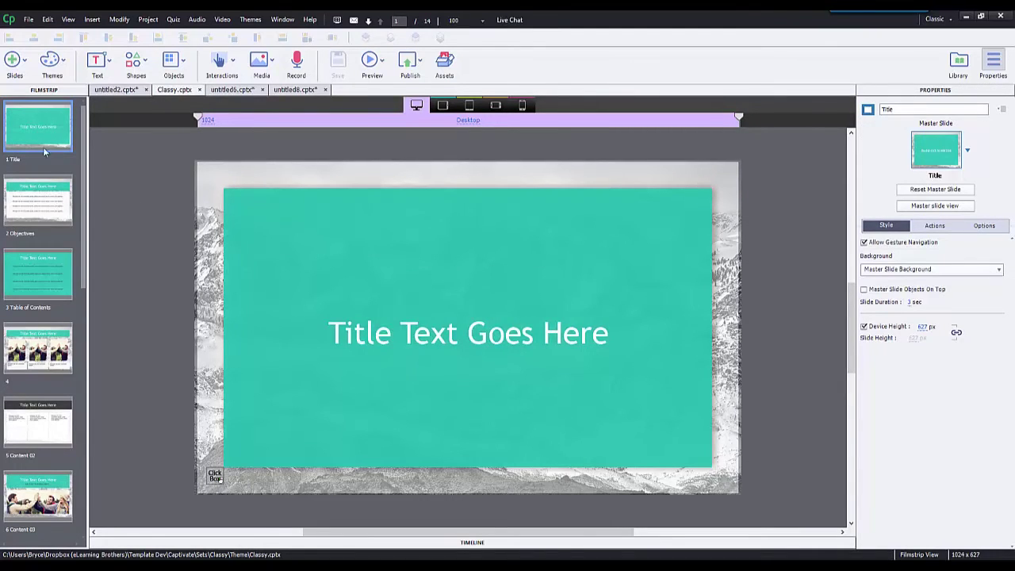
{"action": "left_click", "coordinate": [48, 198]}
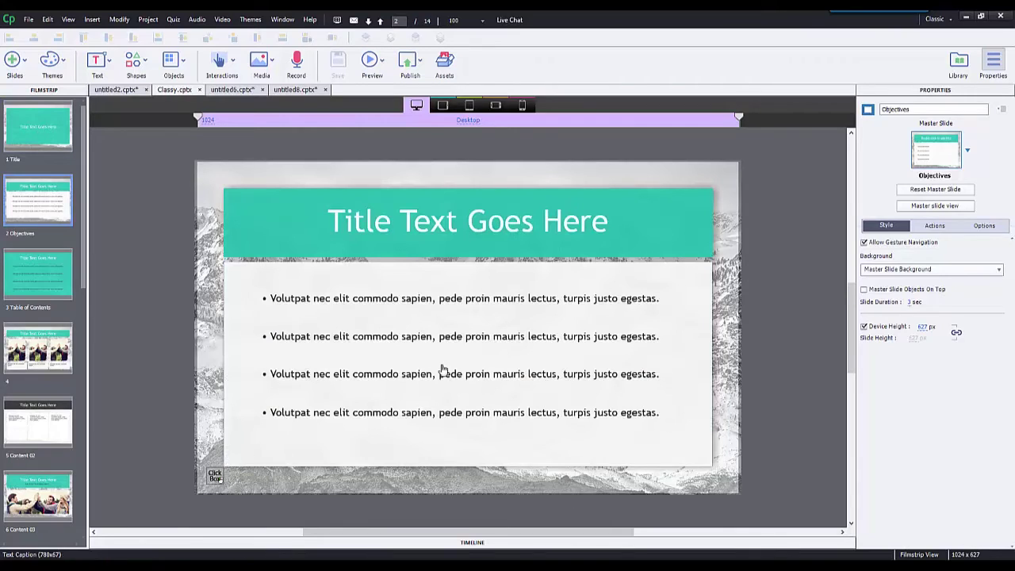
{"action": "left_click", "coordinate": [48, 278]}
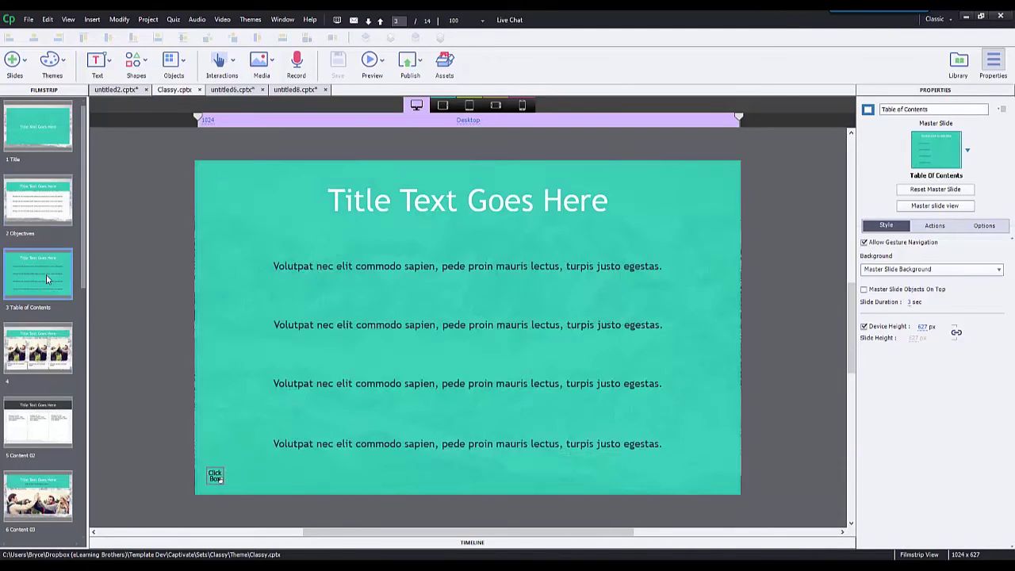
{"action": "left_click", "coordinate": [51, 357]}
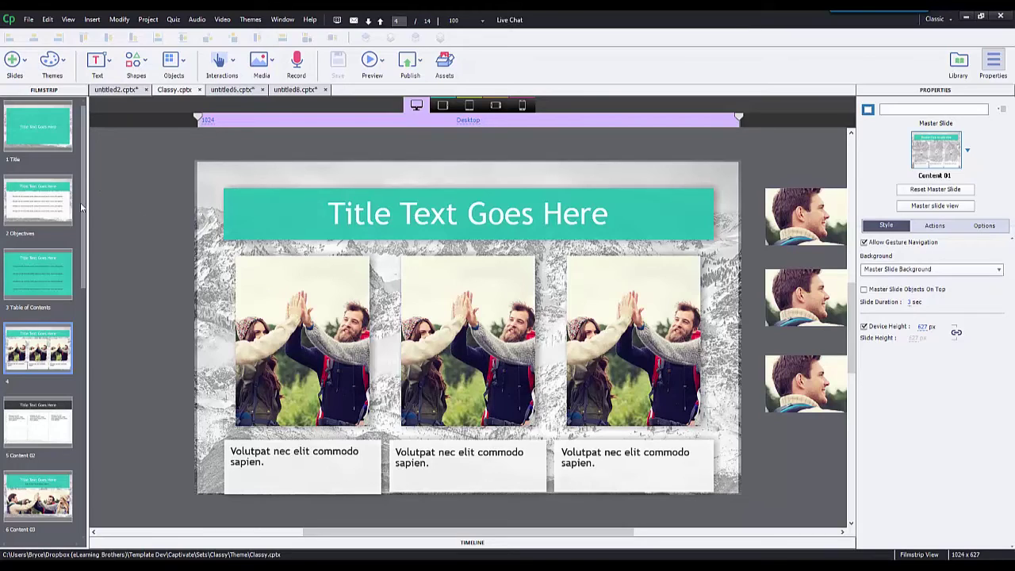
{"action": "scroll", "coordinate": [80, 261], "scroll_direction": "down", "scroll_amount": 3}
{"action": "scroll", "coordinate": [80, 260], "scroll_direction": "down", "scroll_amount": 3}
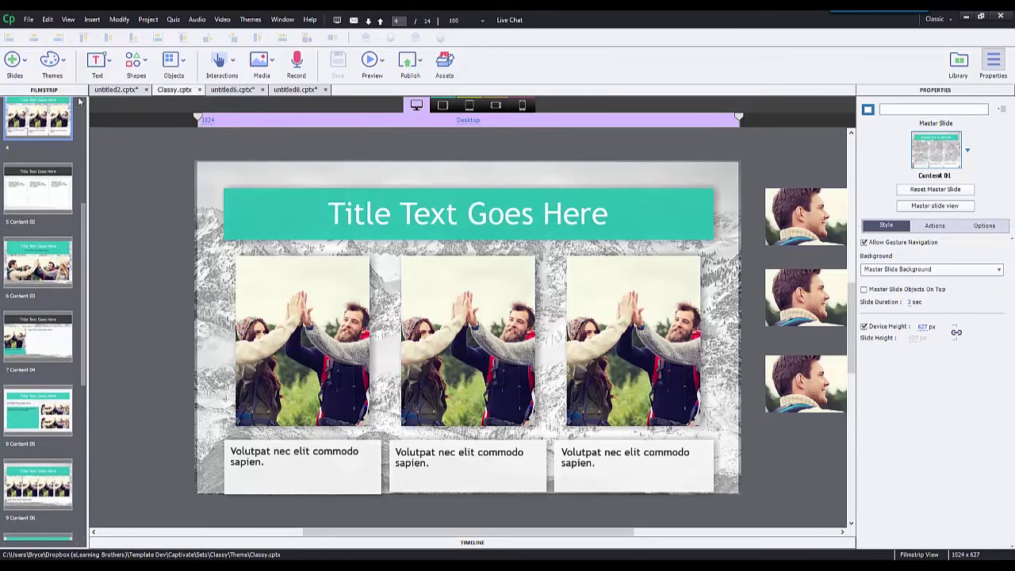
{"action": "left_click", "coordinate": [57, 65]}
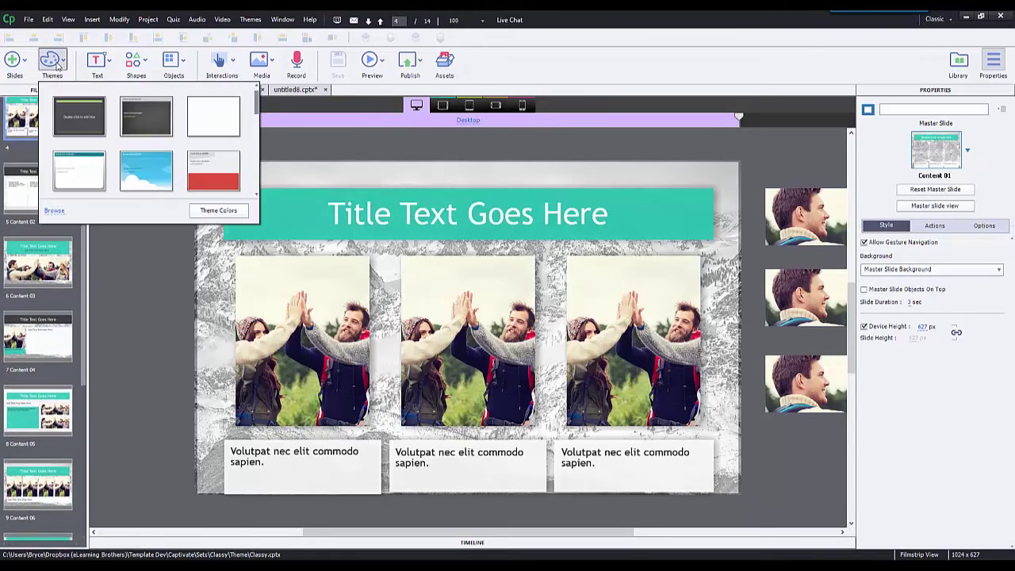
Apply the first theme in the gallery, giving the project a new dark theme.
{"action": "left_click", "coordinate": [80, 129]}
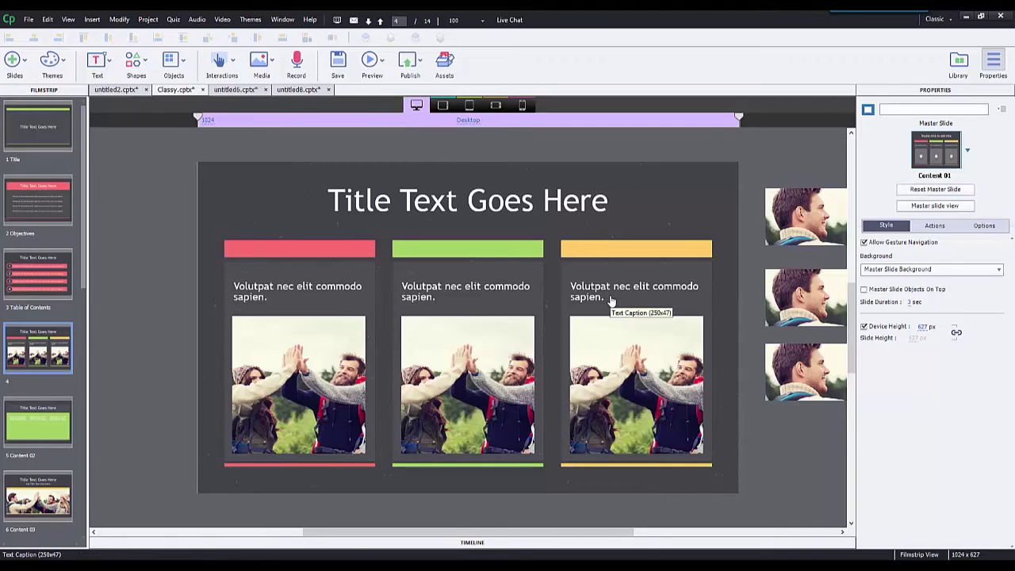
Preview the slide at Tablet Landscape, Tablet Portrait, Mobile Landscape and Mobile Portrait widths.
{"action": "left_click", "coordinate": [442, 106]}
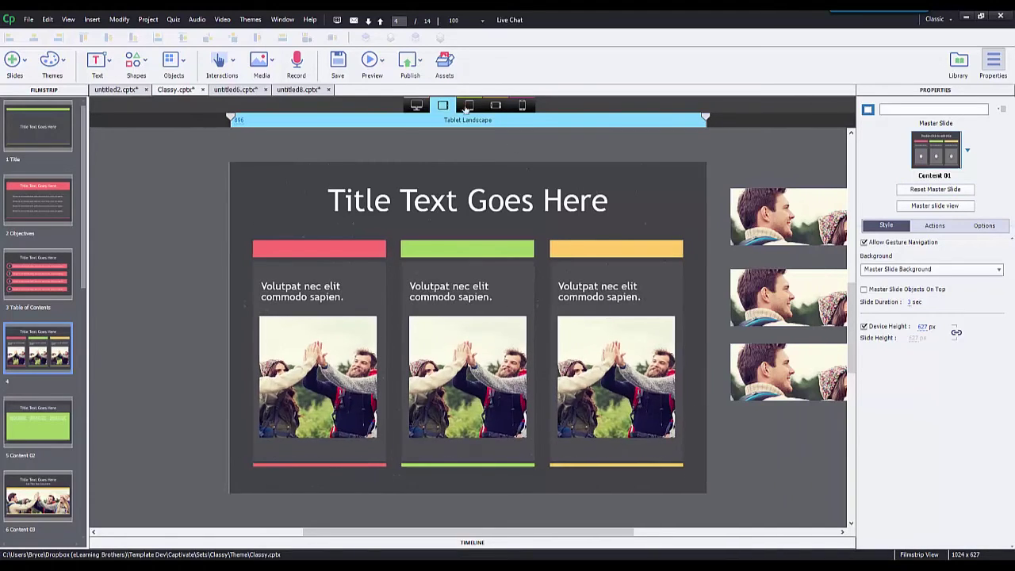
{"action": "left_click", "coordinate": [468, 106]}
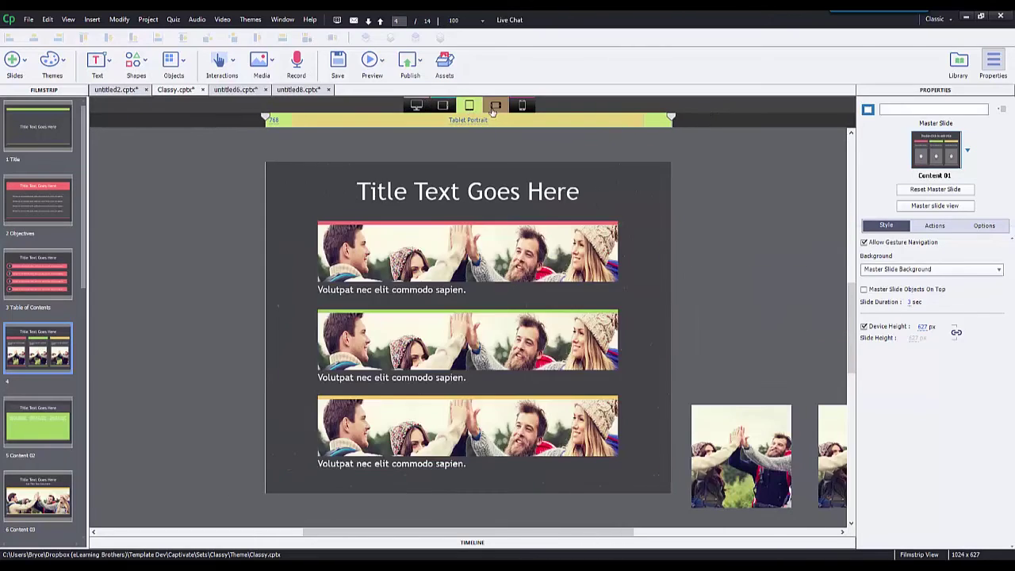
{"action": "left_click", "coordinate": [496, 106]}
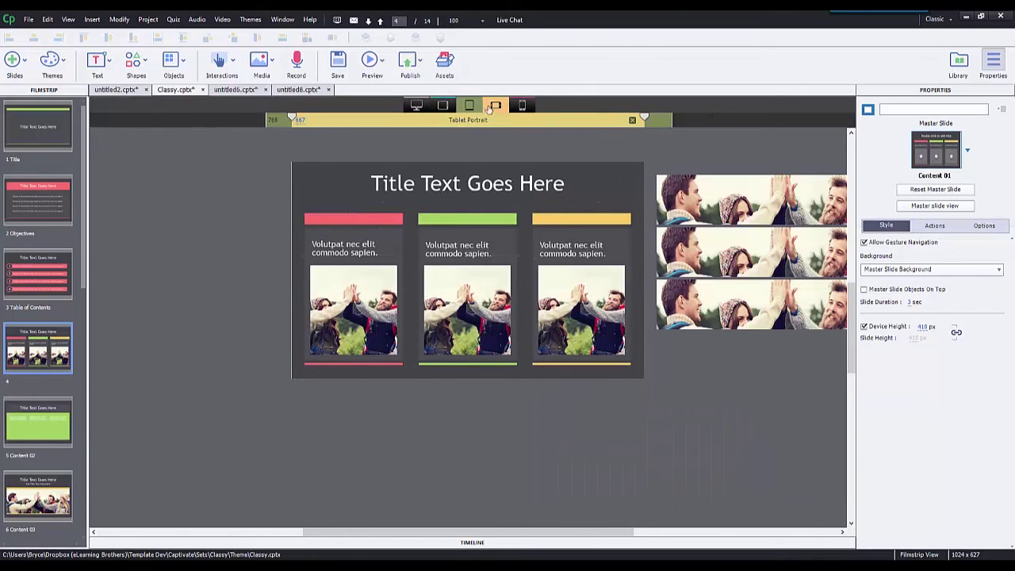
{"action": "left_click", "coordinate": [522, 105]}
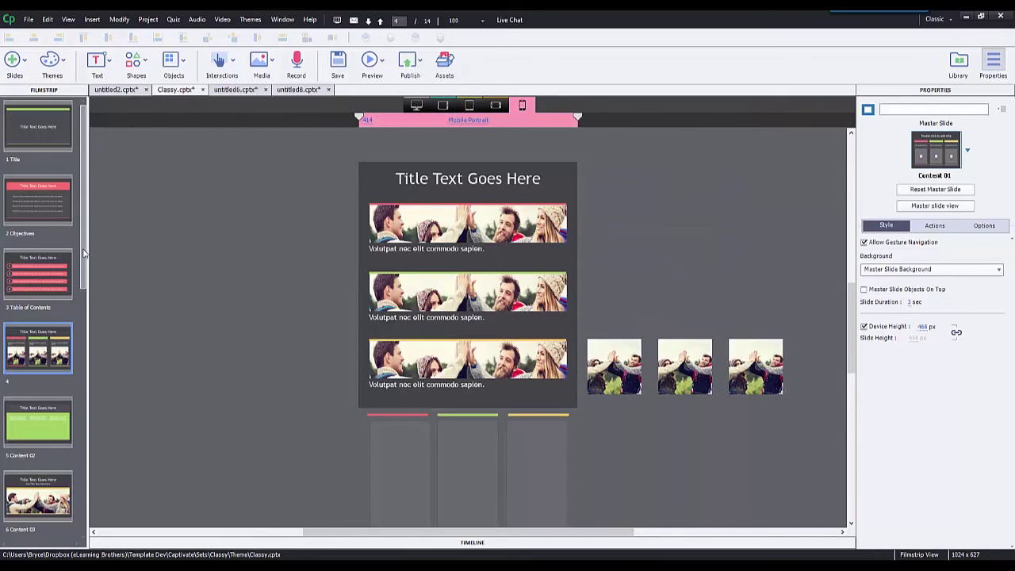
Go through the Title slide to the Objectives slide and view it at Desktop width.
{"action": "left_click", "coordinate": [63, 138]}
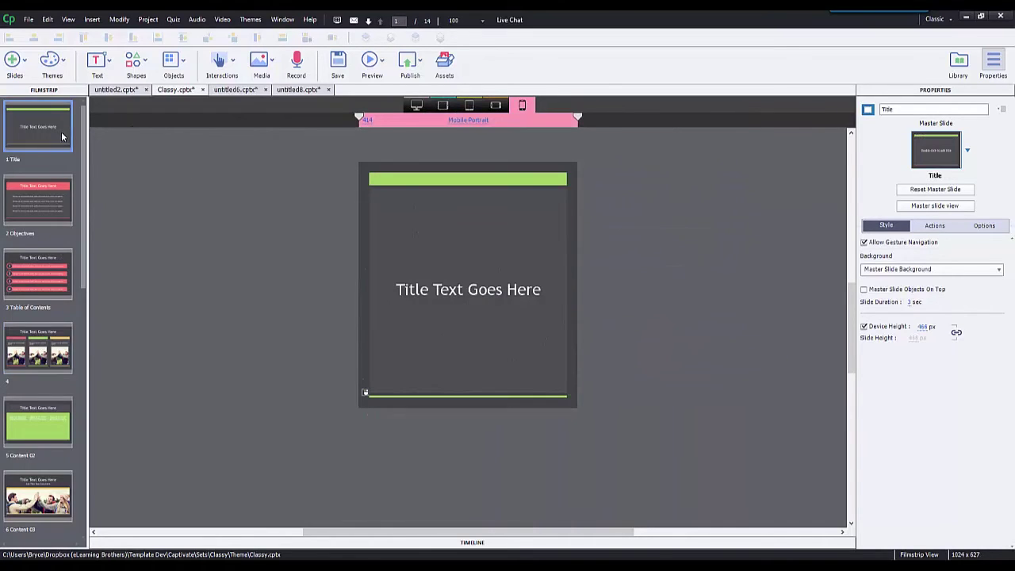
{"action": "left_click", "coordinate": [46, 210]}
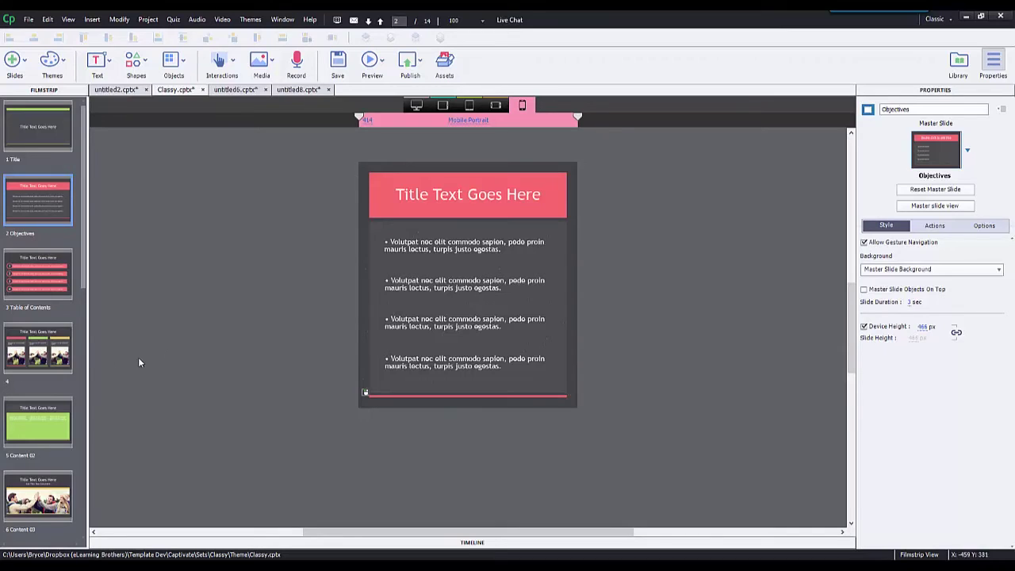
{"action": "left_click", "coordinate": [416, 105]}
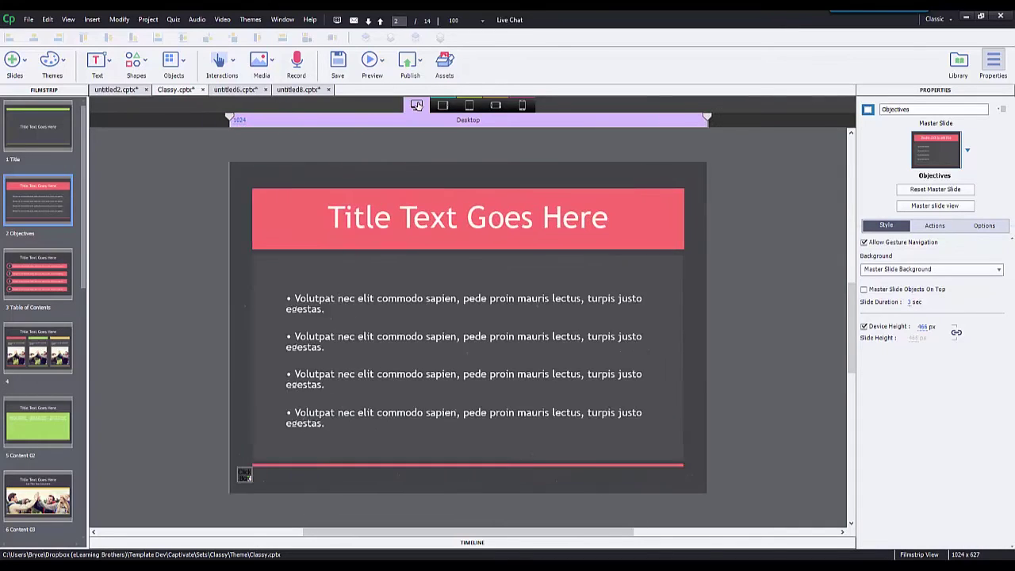
Add a text caption reading 'Taskdhfaksdjhfasdf' and move it below the last bullet.
{"action": "left_click", "coordinate": [97, 64]}
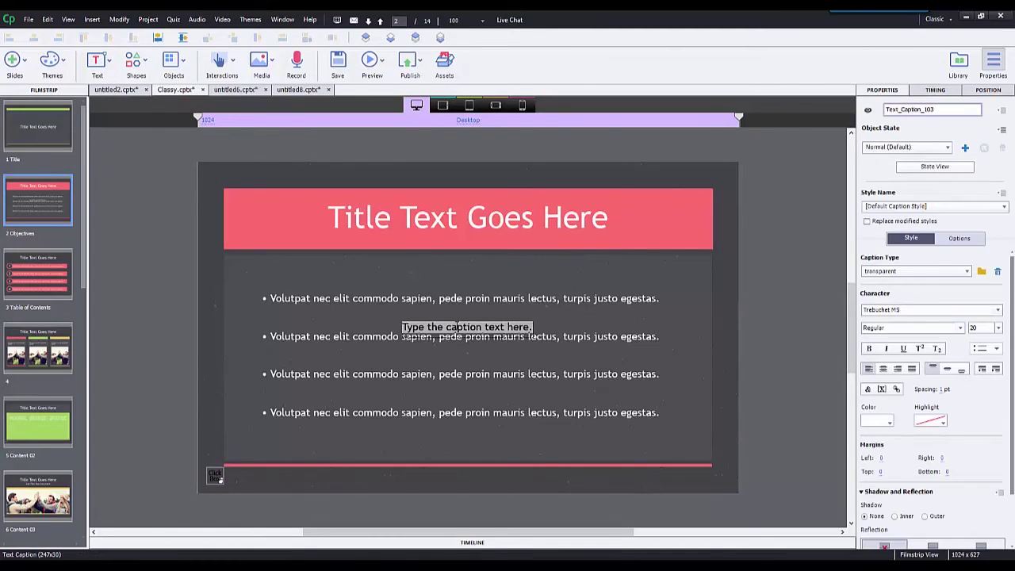
{"action": "double_click", "coordinate": [455, 327]}
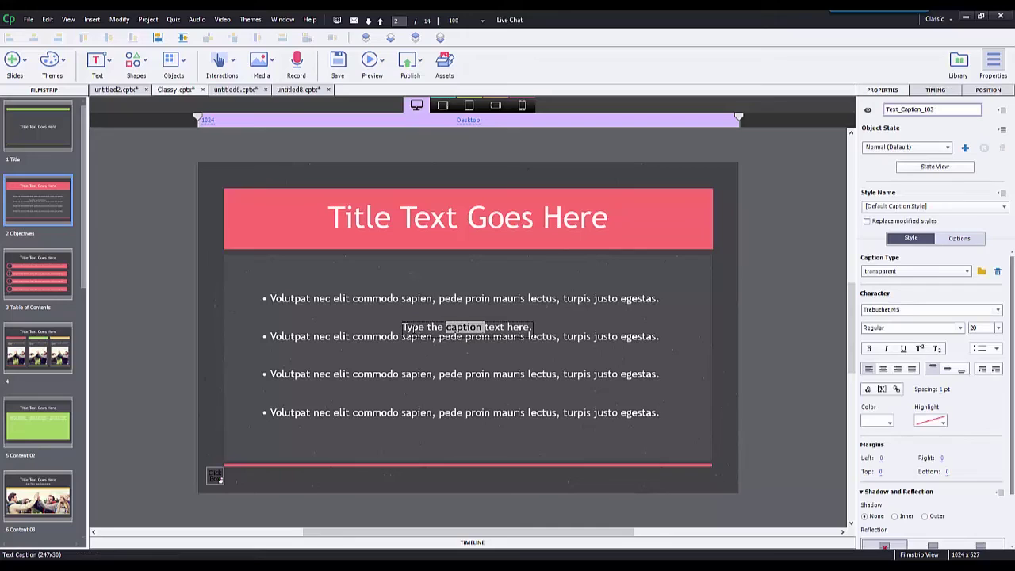
{"action": "key", "text": "ctrl+a"}
{"action": "type", "text": "Taskdhfaksdjhfasdf"}
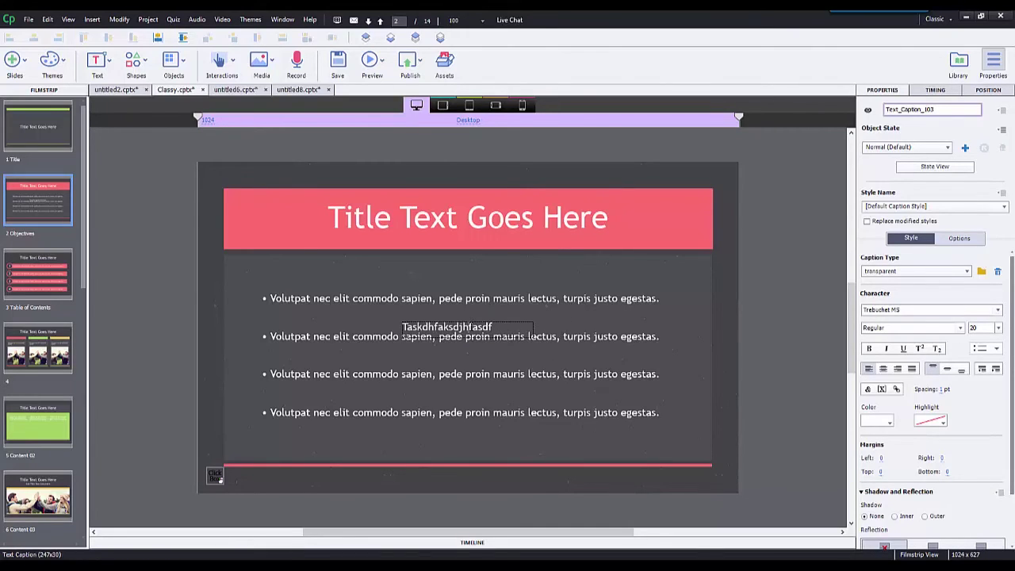
{"action": "left_click", "coordinate": [447, 336]}
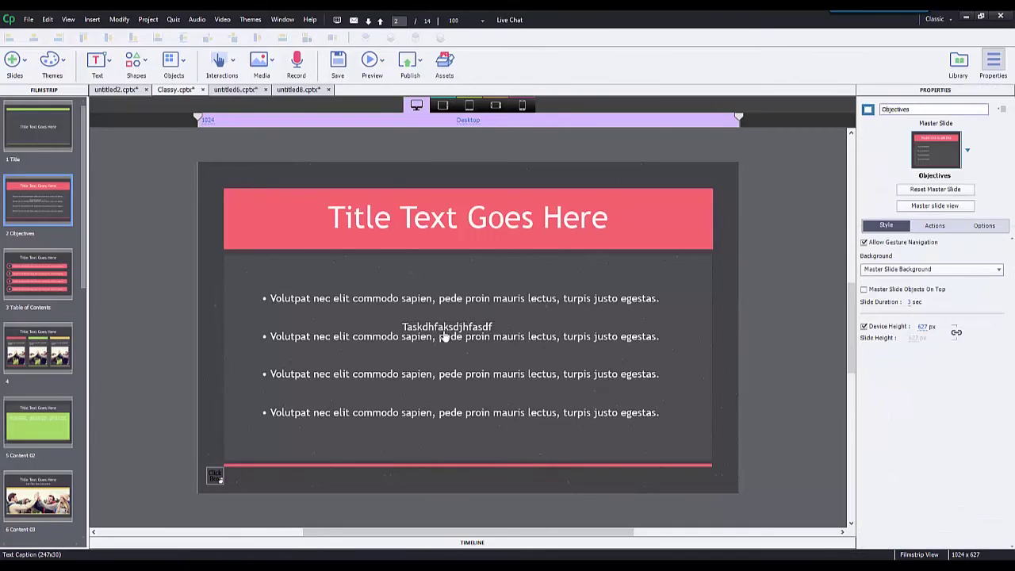
{"action": "left_click_drag", "start_coordinate": [438, 328], "coordinate": [315, 443]}
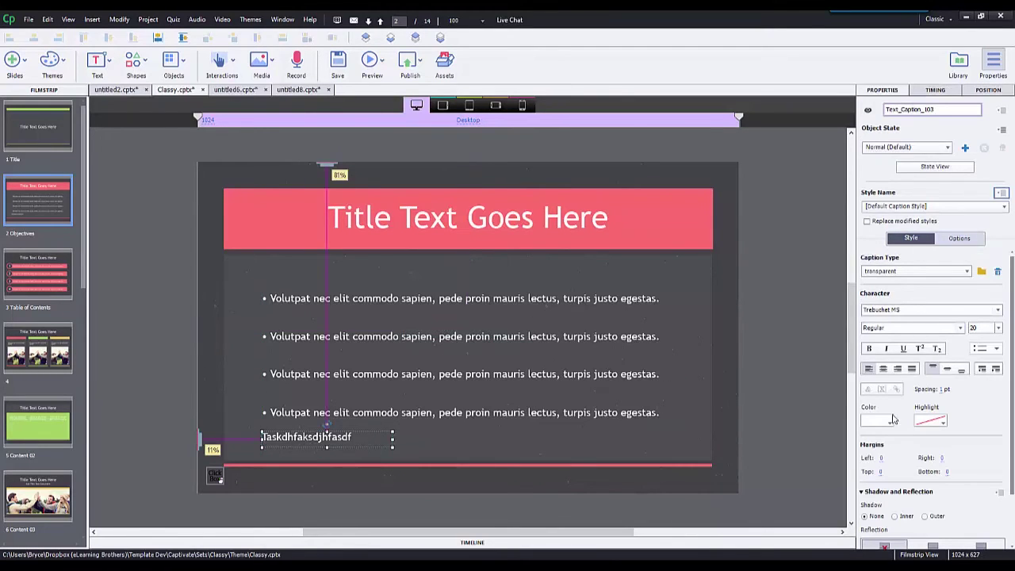
{"action": "scroll", "coordinate": [944, 383], "scroll_direction": "down", "scroll_amount": 2}
{"action": "scroll", "coordinate": [976, 403], "scroll_direction": "up", "scroll_amount": 2}
Make the caption text red and save its formatting as the caption style New style.
{"action": "left_click", "coordinate": [890, 422]}
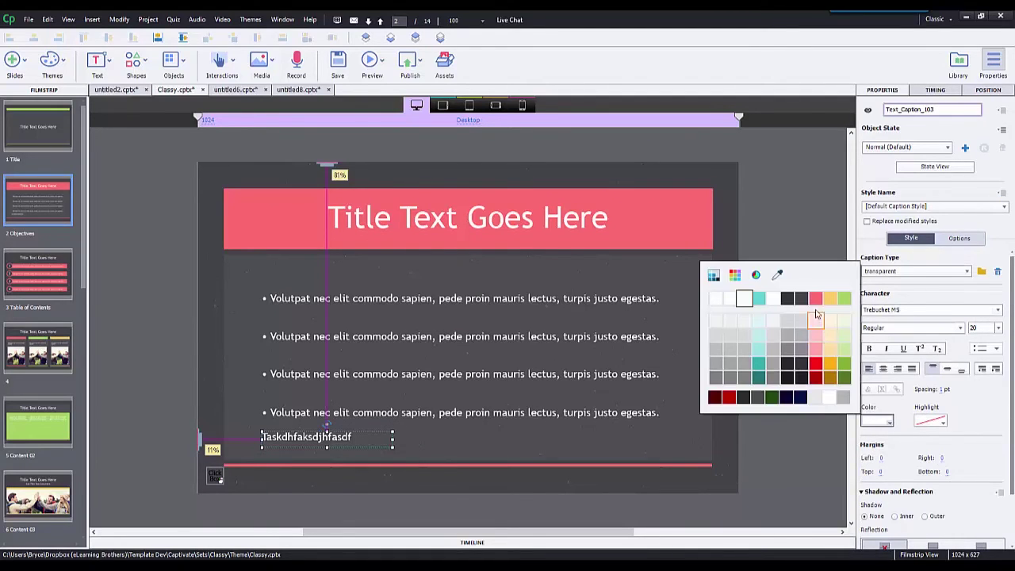
{"action": "left_click", "coordinate": [818, 306]}
{"action": "left_click", "coordinate": [1001, 193]}
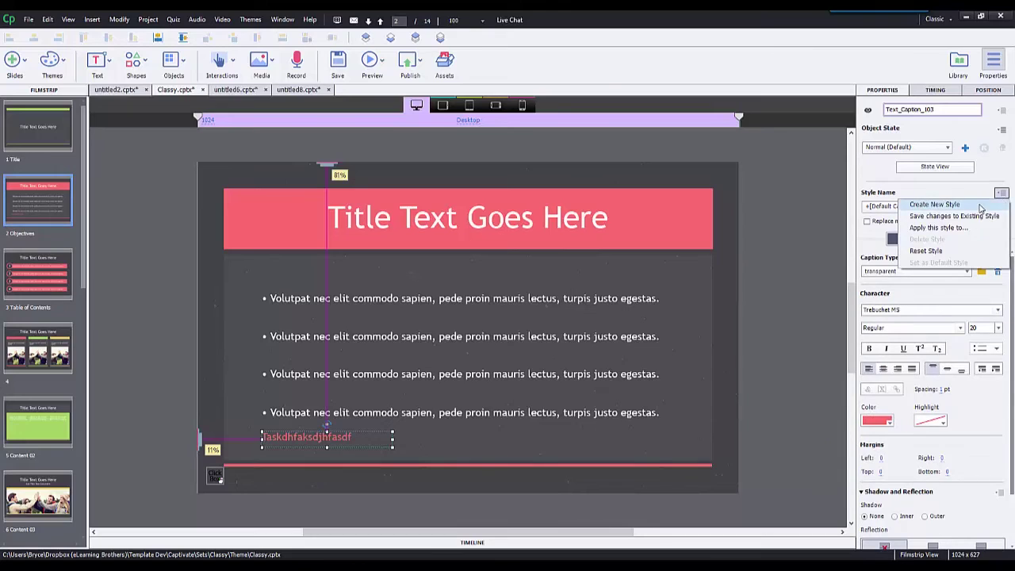
{"action": "left_click", "coordinate": [977, 208]}
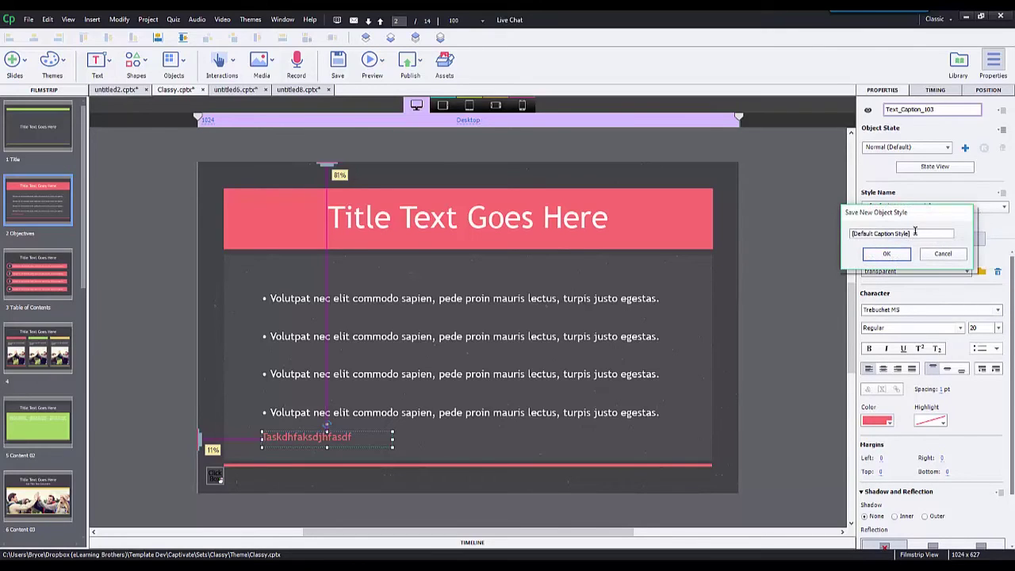
{"action": "key", "text": "ctrl+a"}
{"action": "type", "text": "N"}
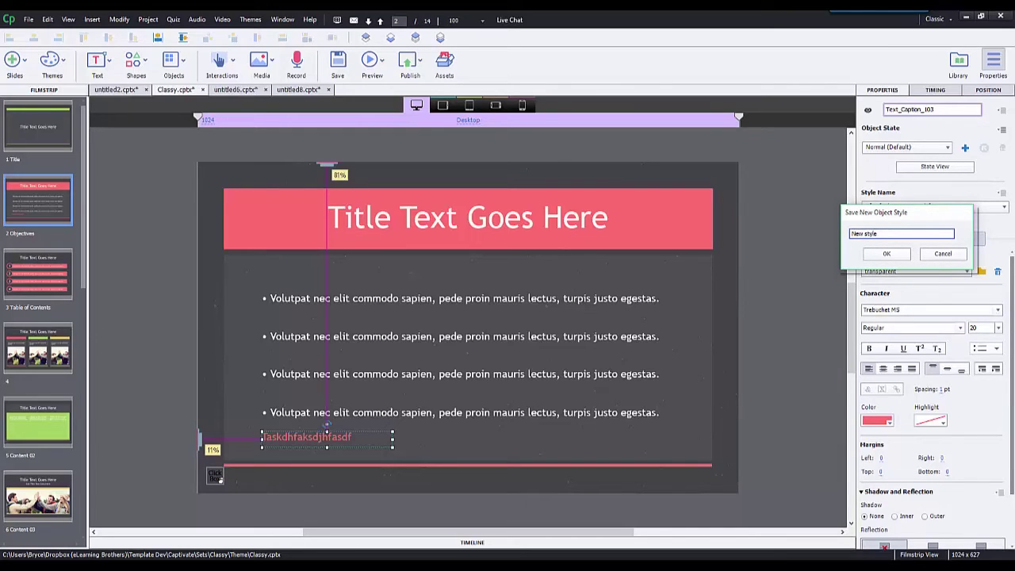
{"action": "left_click", "coordinate": [889, 254]}
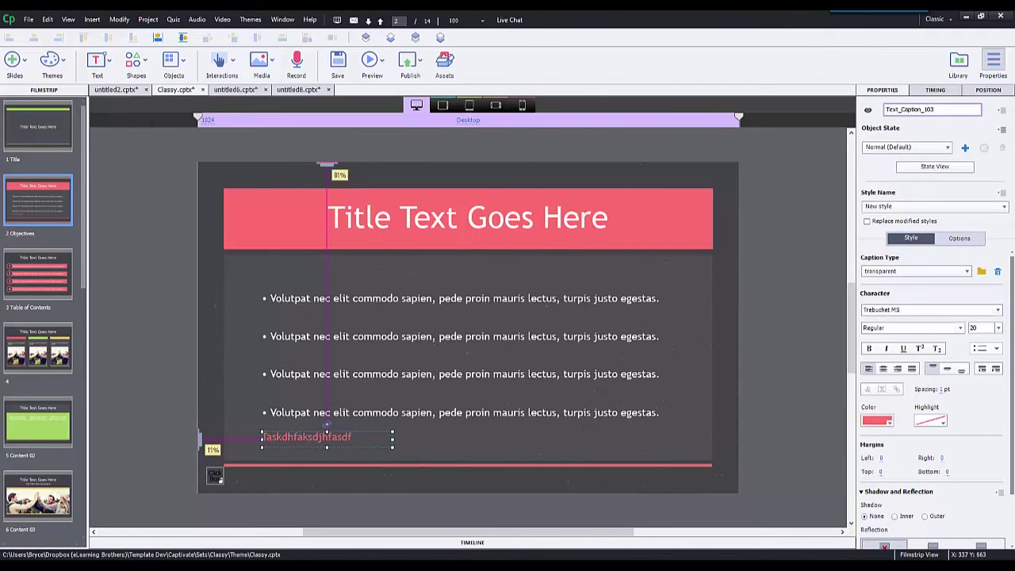
Drag 25918_167_111.png from File Explorer onto the Objectives slide, at lower right beside the last bullet.
{"action": "key", "text": "alt+Tab"}
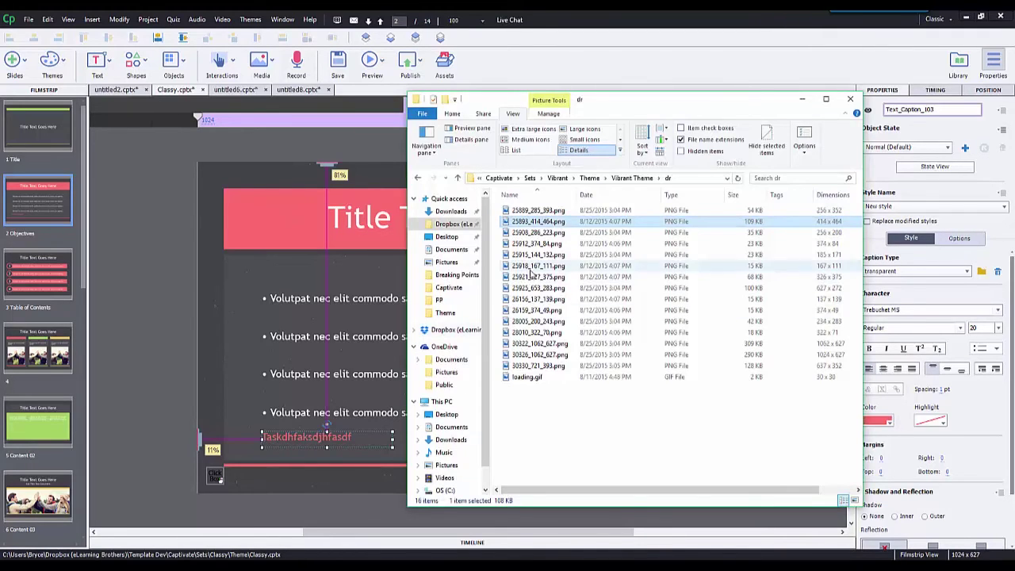
{"action": "left_click", "coordinate": [531, 268]}
{"action": "left_click_drag", "start_coordinate": [532, 270], "coordinate": [298, 317]}
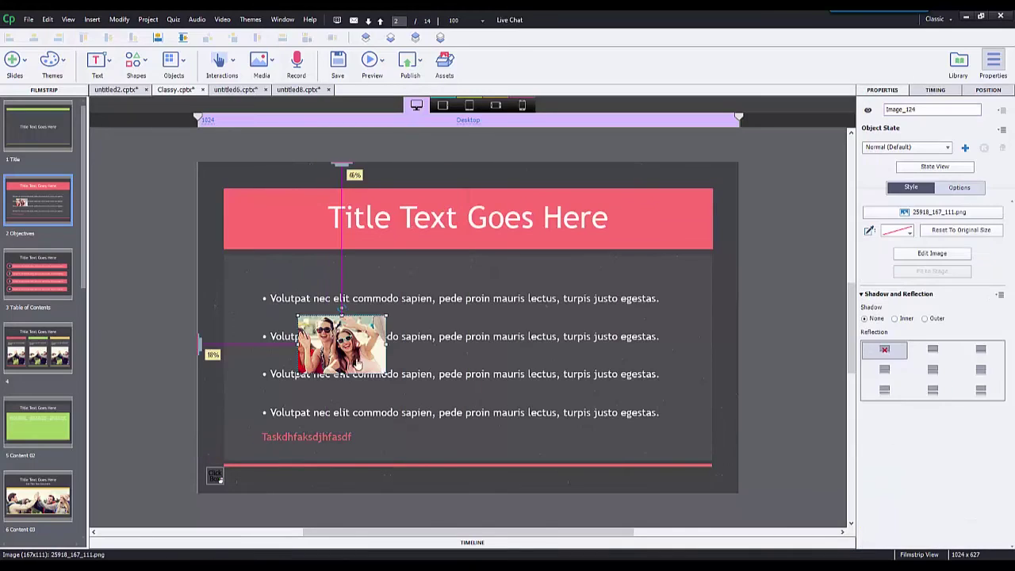
{"action": "left_click_drag", "start_coordinate": [372, 361], "coordinate": [589, 418]}
Narrow the last bullet to wrap beside the photo and apply the cyan theme.
{"action": "left_click", "coordinate": [598, 410]}
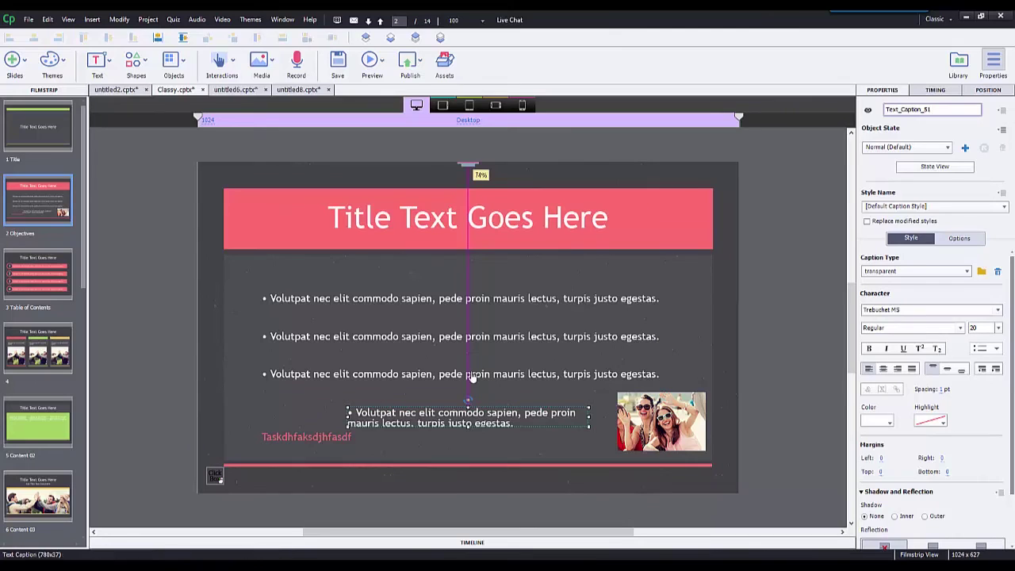
{"action": "left_click", "coordinate": [51, 65]}
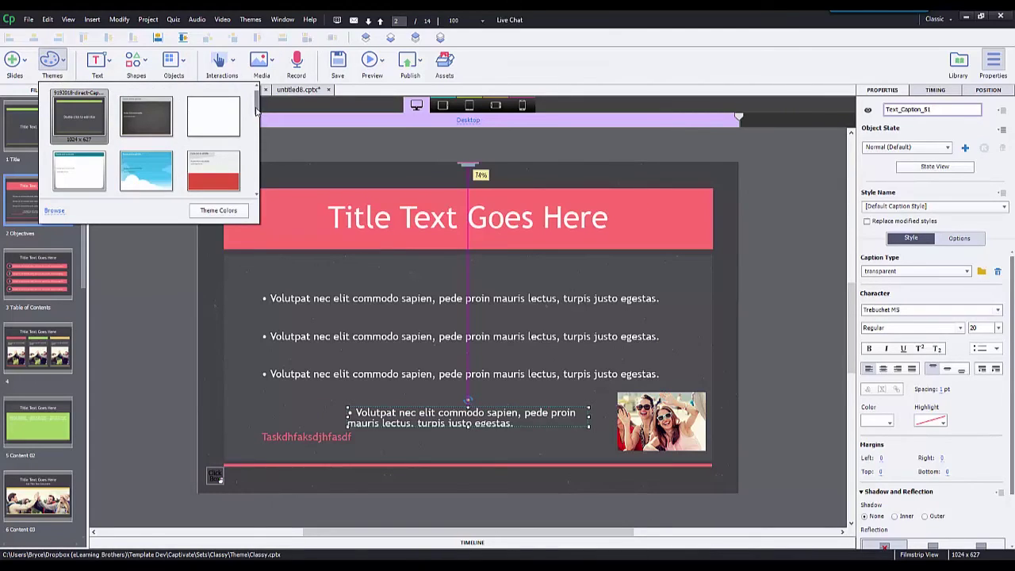
{"action": "scroll", "coordinate": [167, 131], "scroll_direction": "down", "scroll_amount": 3}
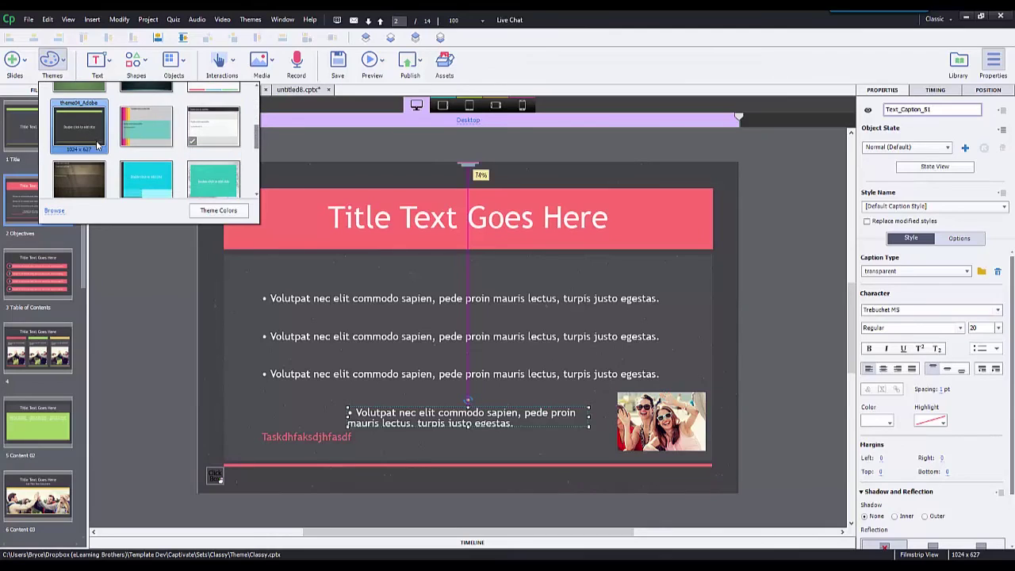
{"action": "left_click", "coordinate": [133, 176]}
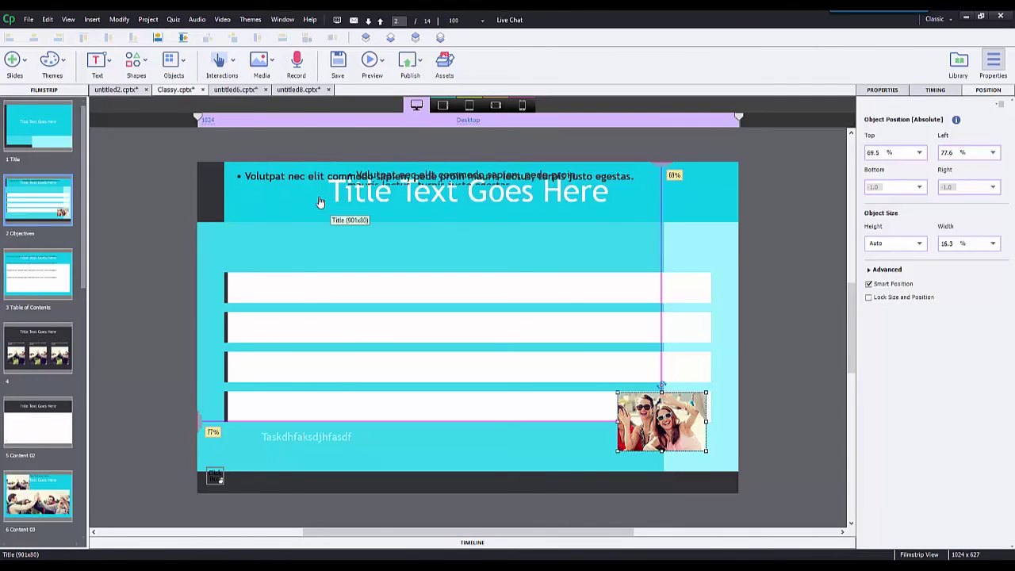
Reset the Objectives slide to its master layout, then inspect the photo's and test caption's properties.
{"action": "left_click", "coordinate": [883, 90]}
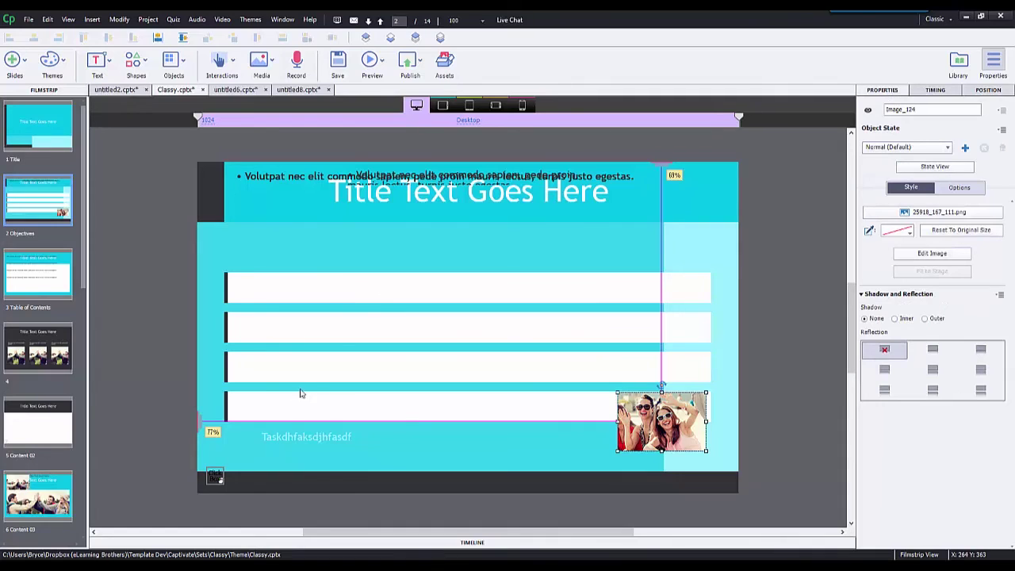
{"action": "left_click", "coordinate": [325, 437]}
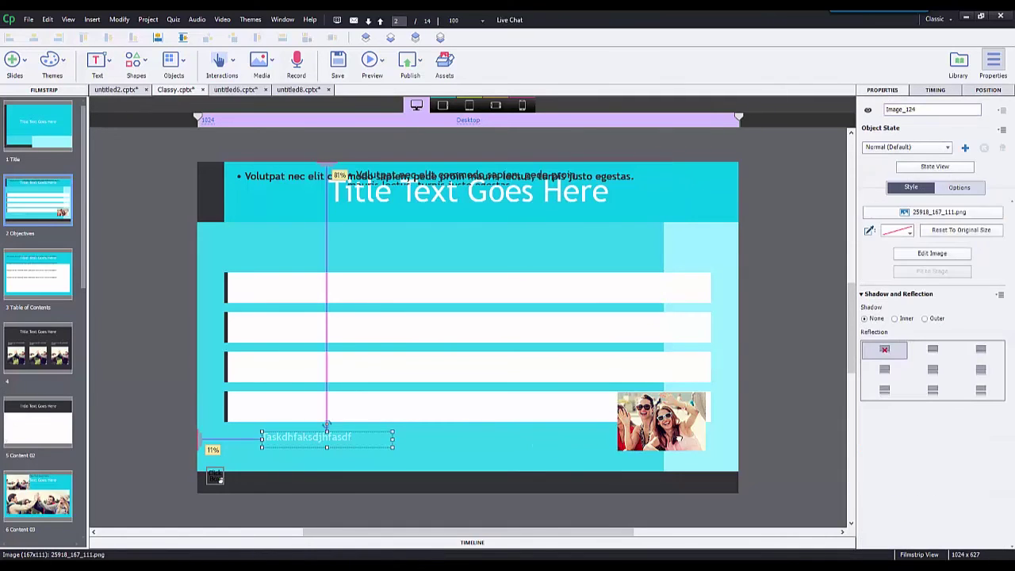
{"action": "left_click", "coordinate": [785, 202]}
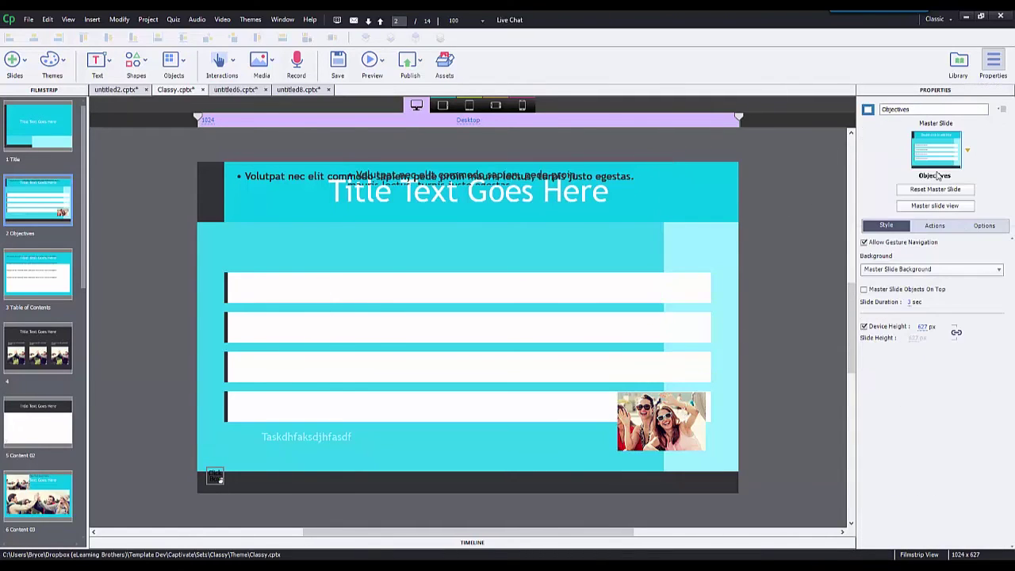
{"action": "left_click", "coordinate": [950, 191]}
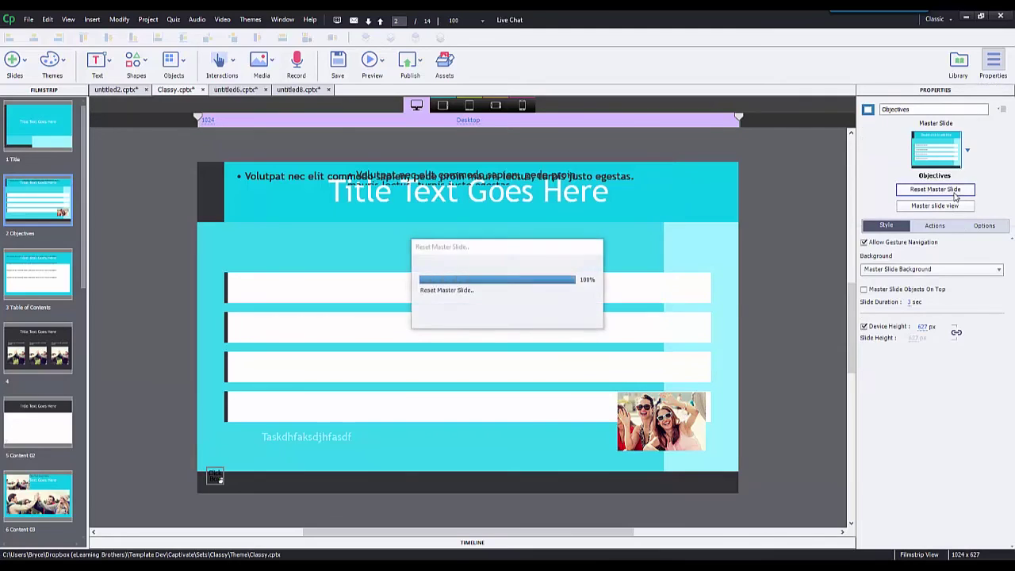
{"action": "left_click", "coordinate": [658, 434]}
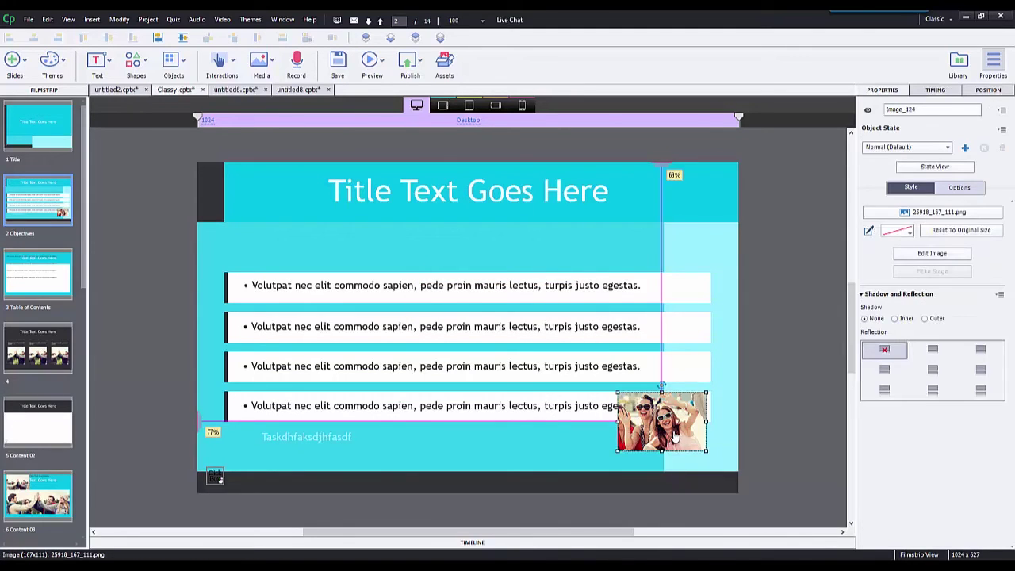
{"action": "left_click", "coordinate": [300, 438]}
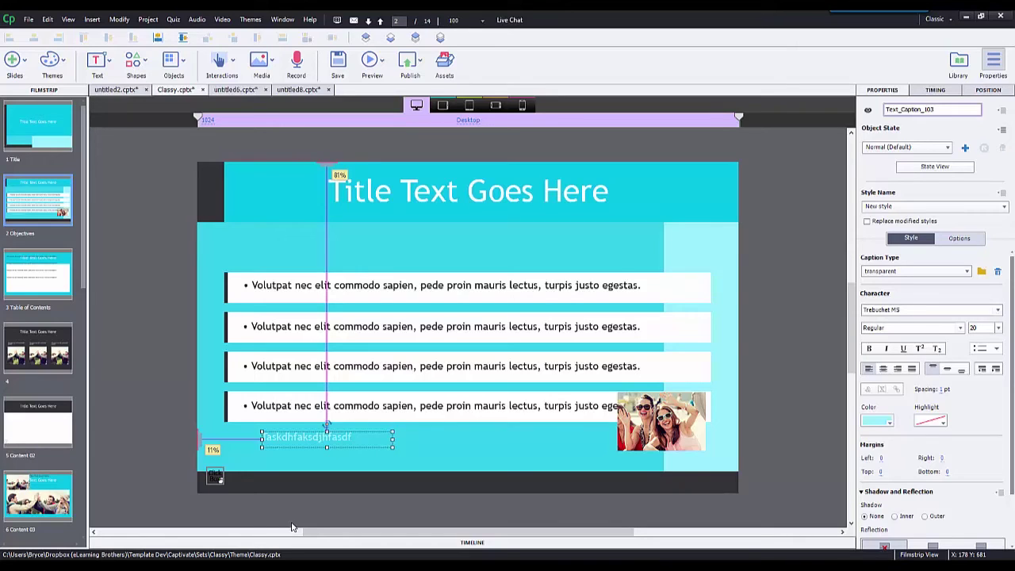
In master slide view, step through the Title, Blank, Objectives and Table Of Contents masters.
{"action": "left_click", "coordinate": [772, 228]}
{"action": "left_click", "coordinate": [930, 205]}
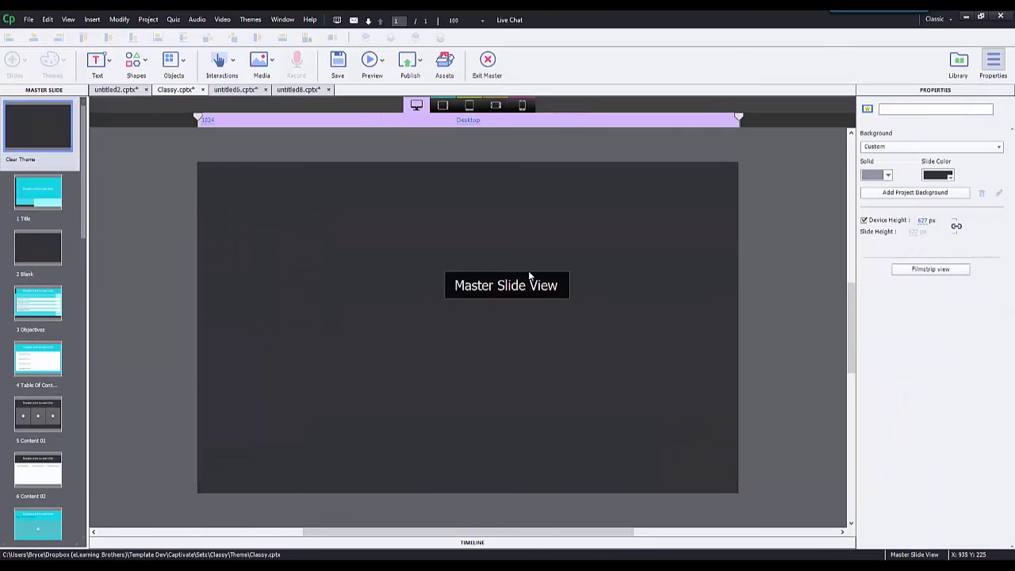
{"action": "left_click", "coordinate": [41, 204]}
{"action": "key", "text": "Down"}
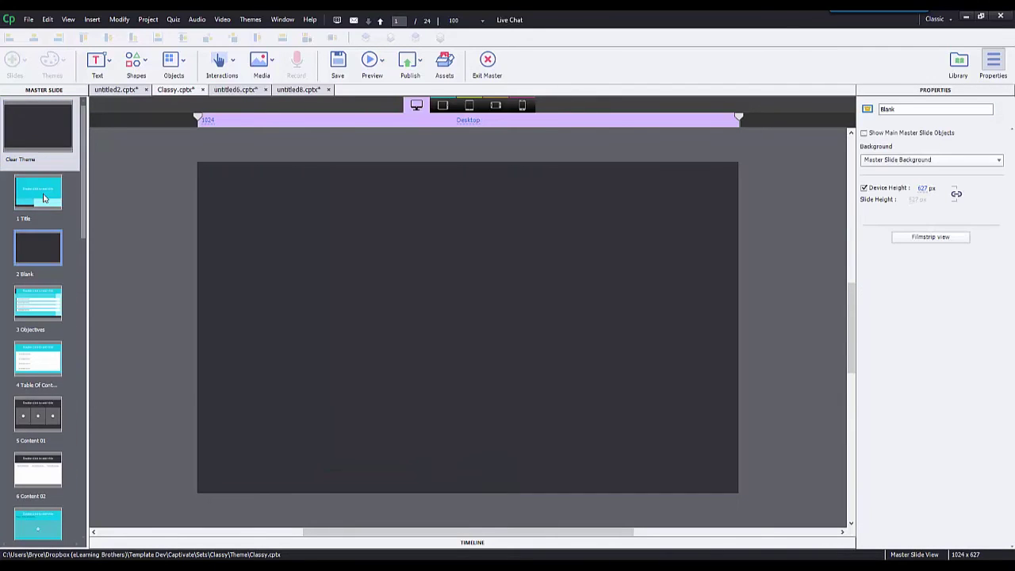
{"action": "key", "text": "Down"}
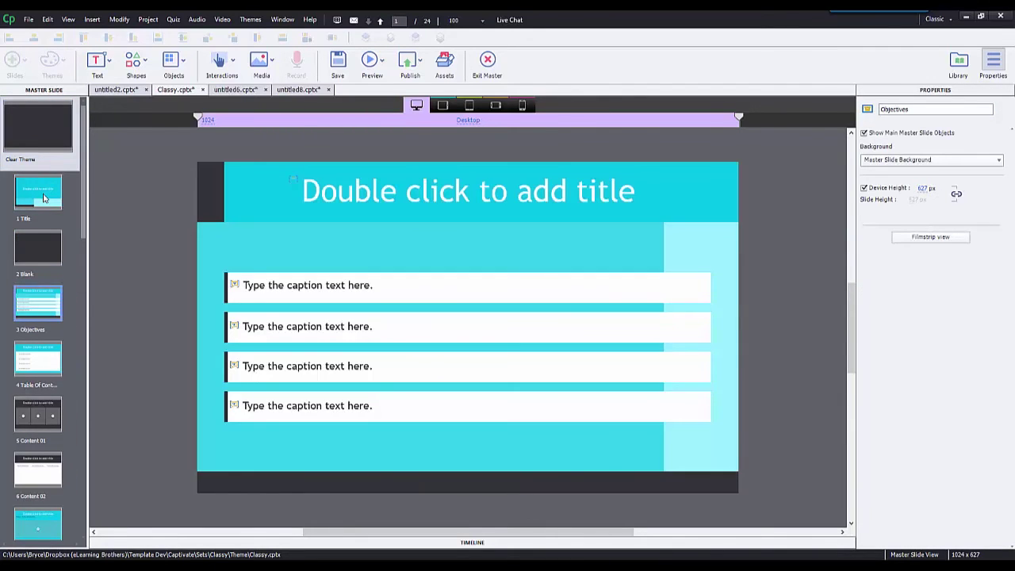
{"action": "key", "text": "Down"}
{"action": "key", "text": "Down"}
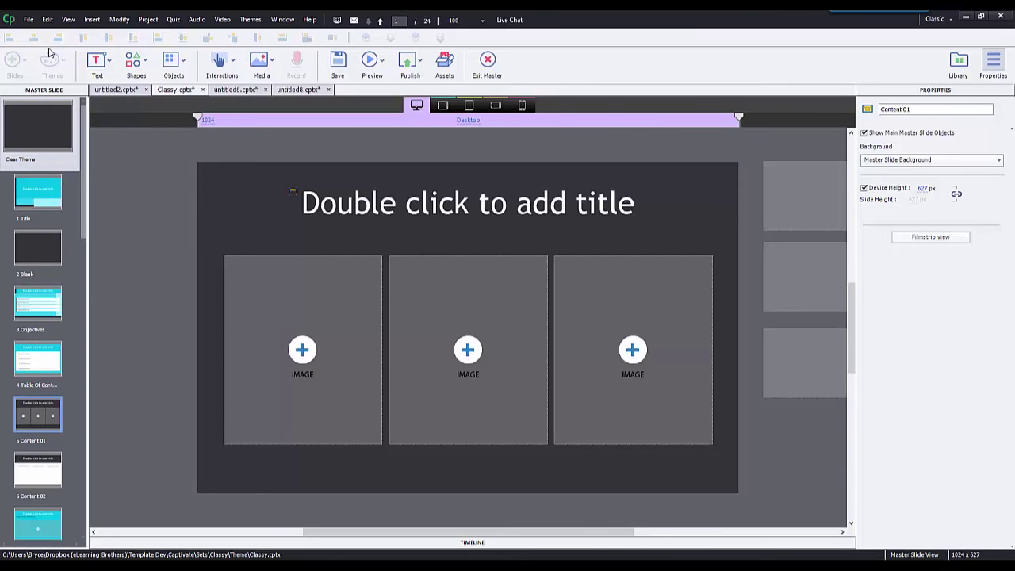
{"action": "left_click", "coordinate": [29, 19]}
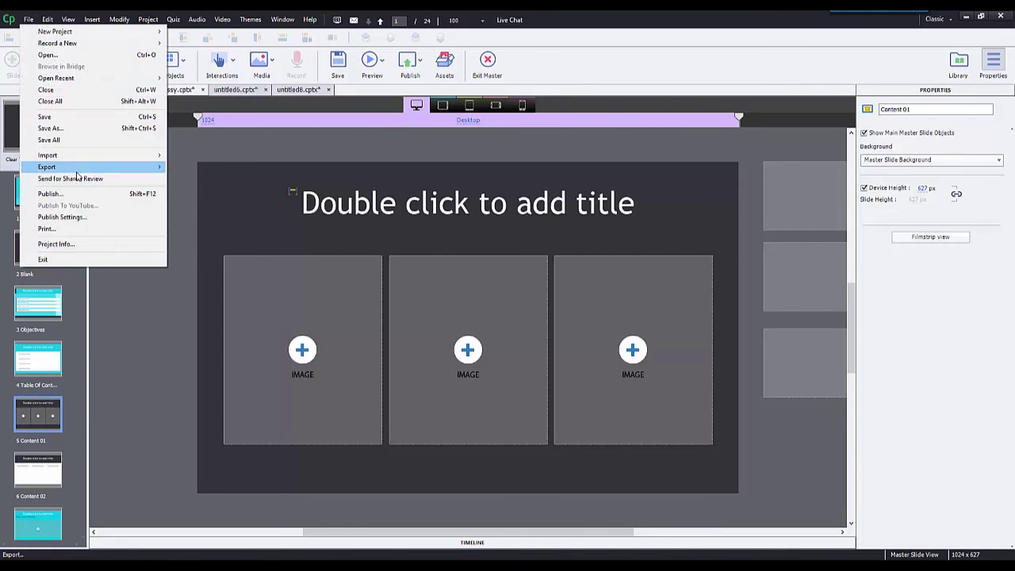
{"action": "left_click", "coordinate": [186, 180]}
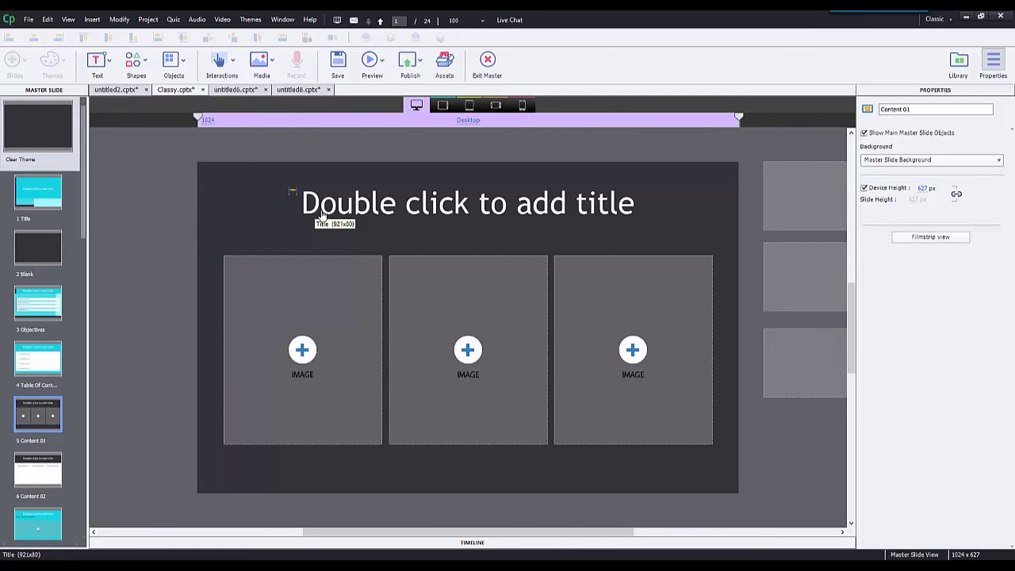
Exit master view and select the test caption below the Objectives bullets, with the Themes menu open.
{"action": "left_click", "coordinate": [488, 64]}
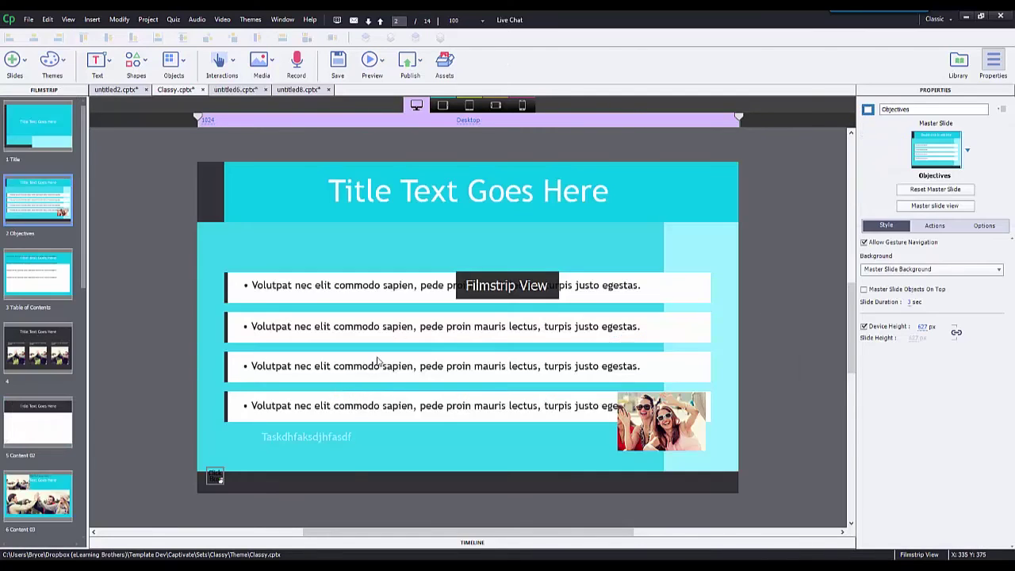
{"action": "left_click", "coordinate": [313, 445]}
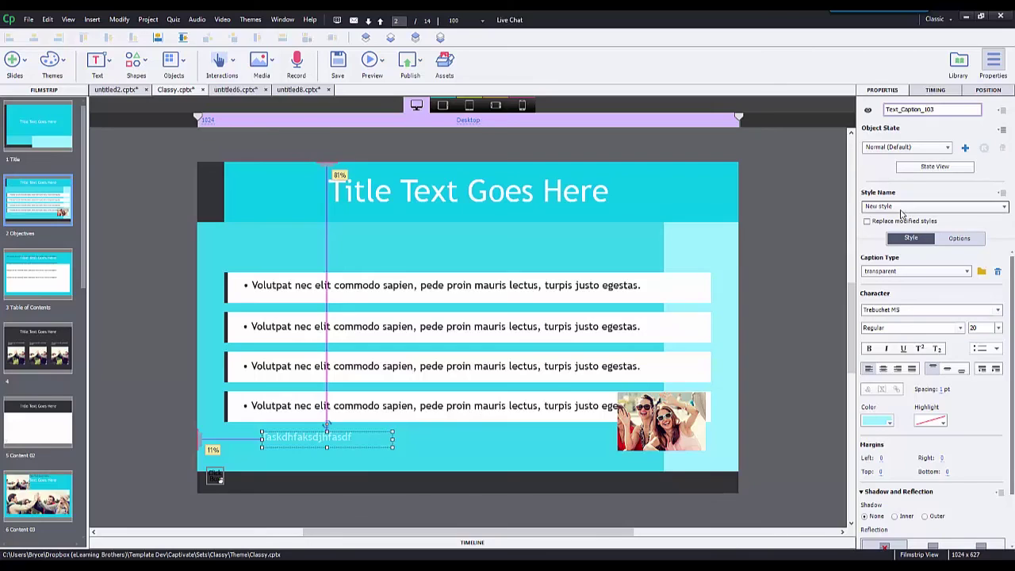
{"action": "left_click", "coordinate": [250, 20]}
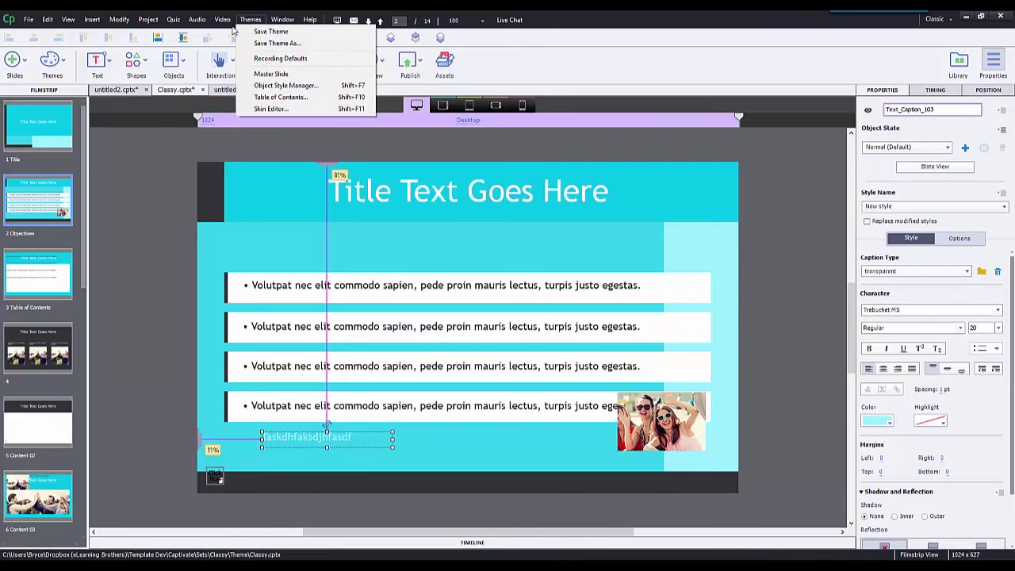
{"action": "mouse_move", "coordinate": [274, 22]}
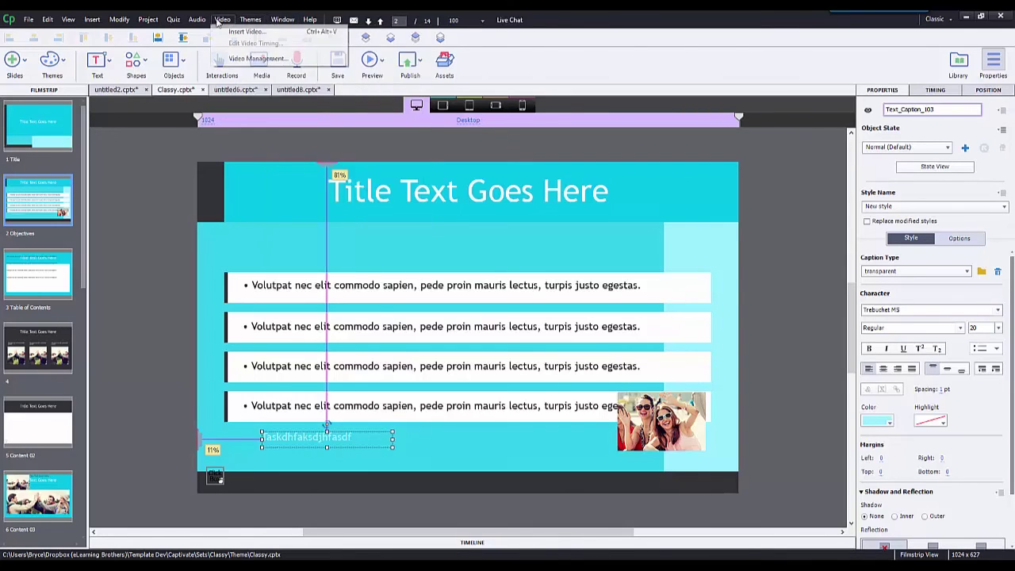
{"action": "mouse_move", "coordinate": [152, 22]}
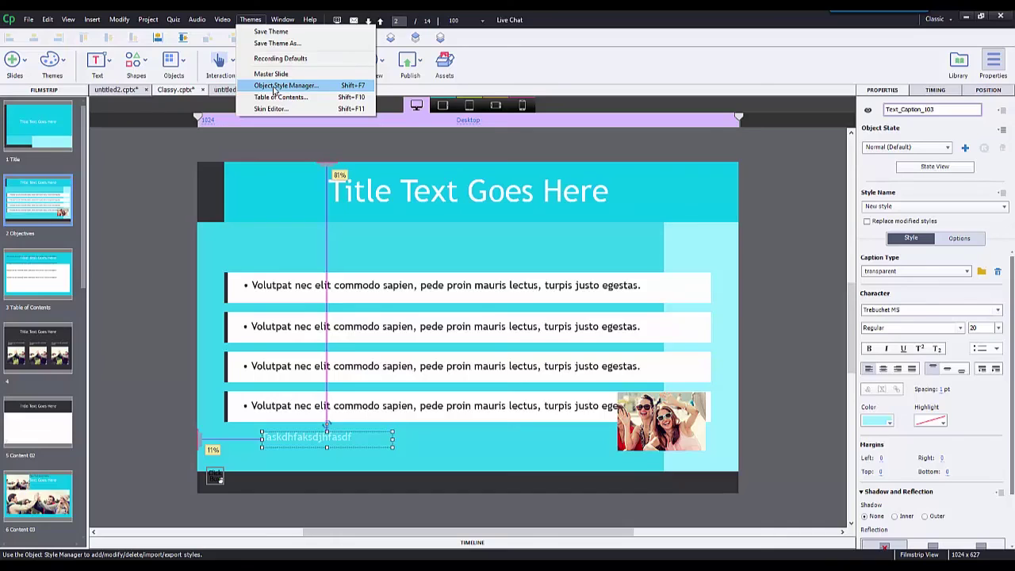
In Object Style Manager, view New style at Tablet Landscape, Tablet Portrait, Mobile Landscape and Mobile Portrait.
{"action": "left_click", "coordinate": [275, 87]}
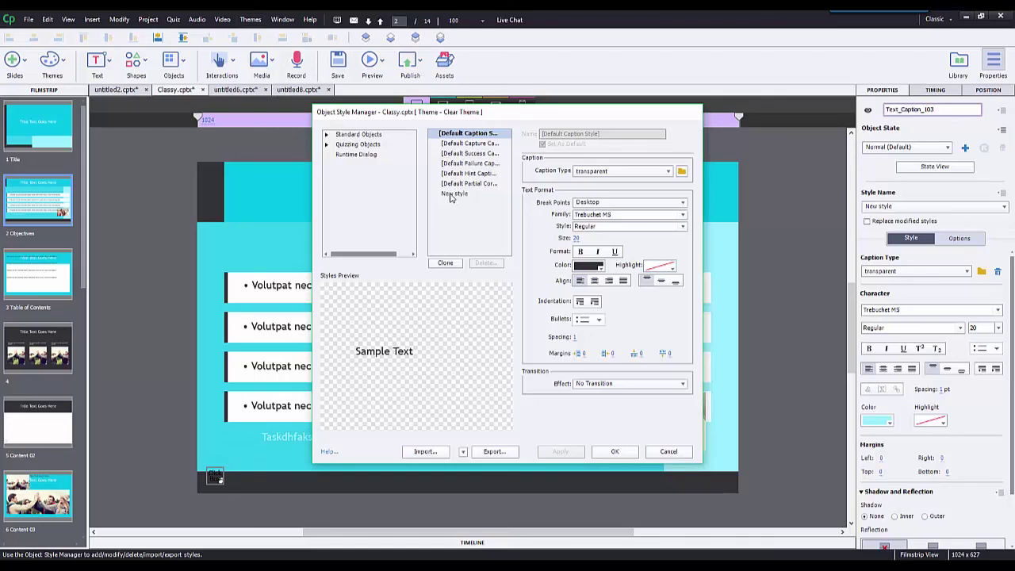
{"action": "left_click", "coordinate": [452, 194]}
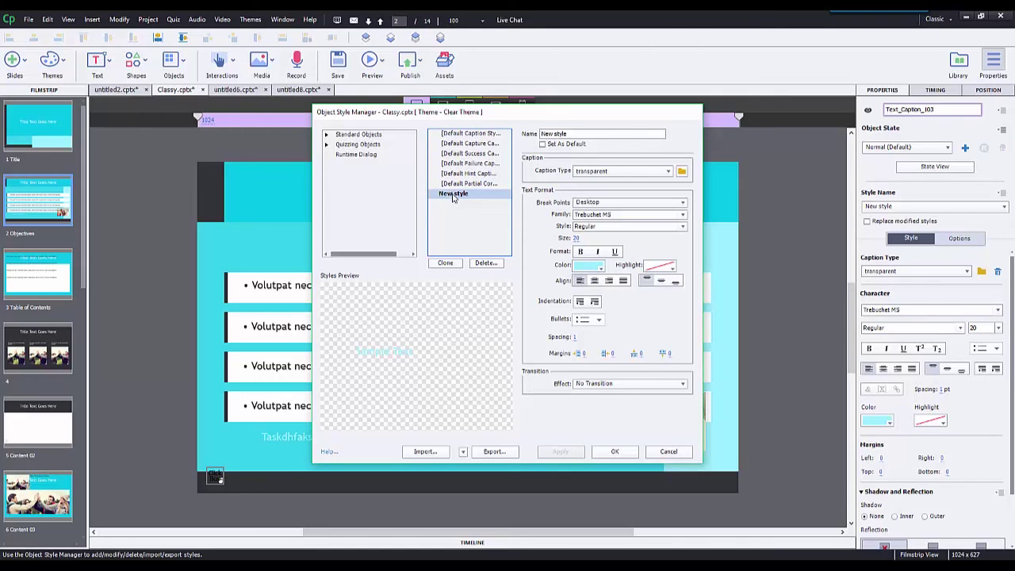
{"action": "left_click", "coordinate": [647, 204]}
{"action": "left_click", "coordinate": [647, 208]}
{"action": "scroll", "coordinate": [649, 204], "scroll_direction": "down", "scroll_amount": 1}
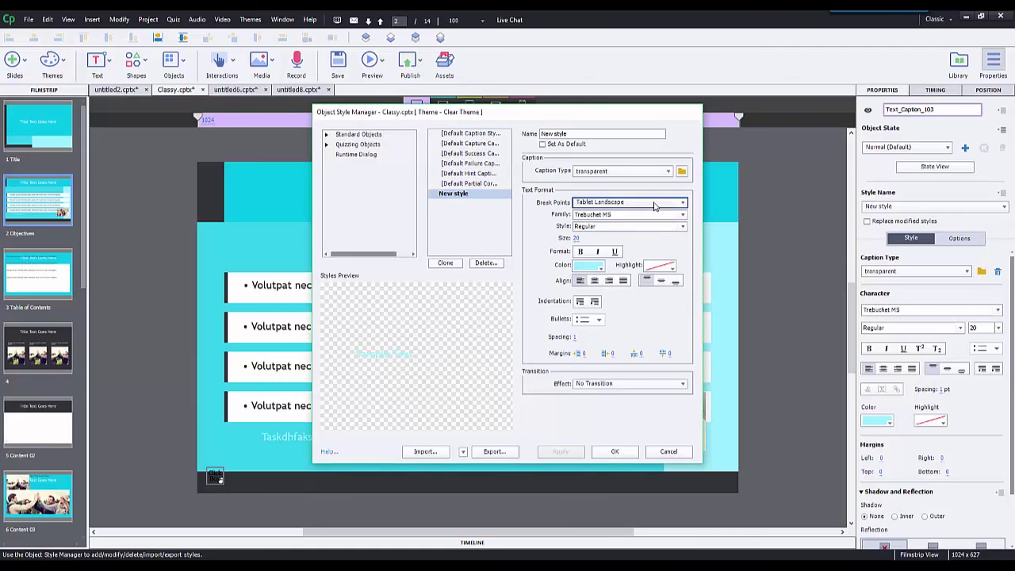
{"action": "left_click", "coordinate": [649, 204]}
{"action": "left_click", "coordinate": [640, 237]}
{"action": "left_click", "coordinate": [648, 204]}
{"action": "left_click", "coordinate": [640, 248]}
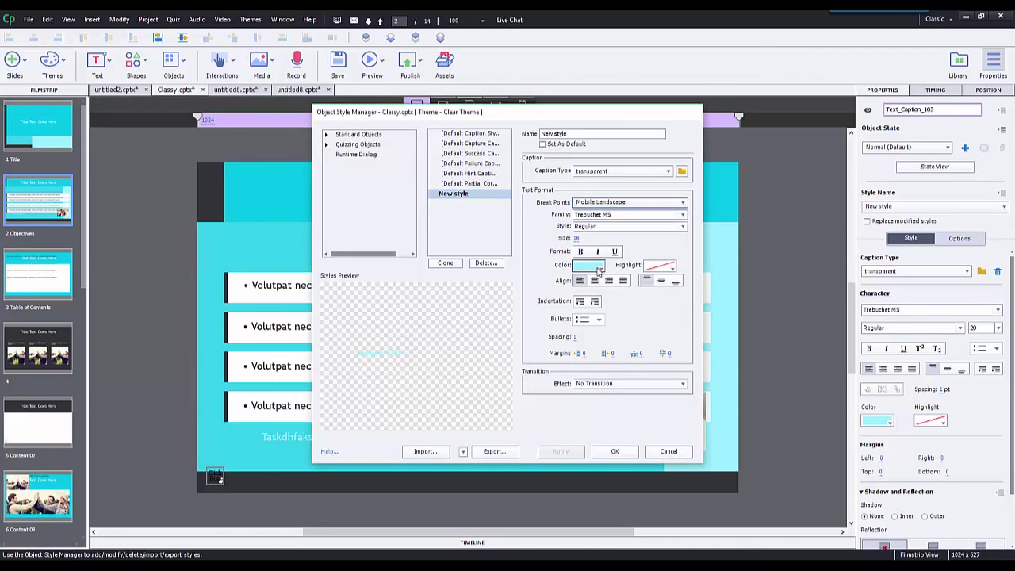
{"action": "left_click", "coordinate": [649, 203]}
{"action": "left_click", "coordinate": [639, 259]}
Set New style's Mobile Portrait text colour to red, then return to Tablet Landscape.
{"action": "left_click", "coordinate": [591, 266]}
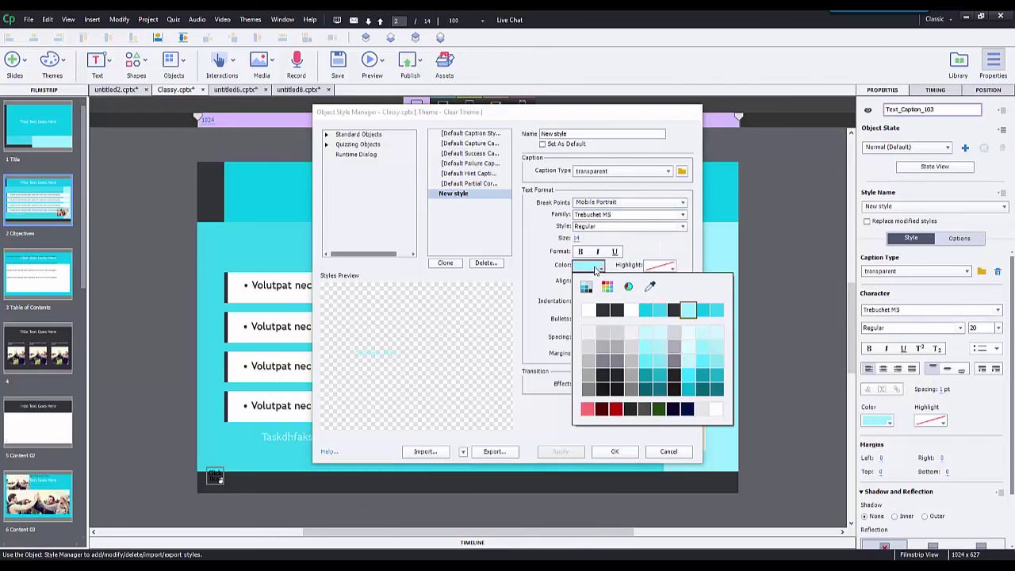
{"action": "left_click", "coordinate": [614, 408]}
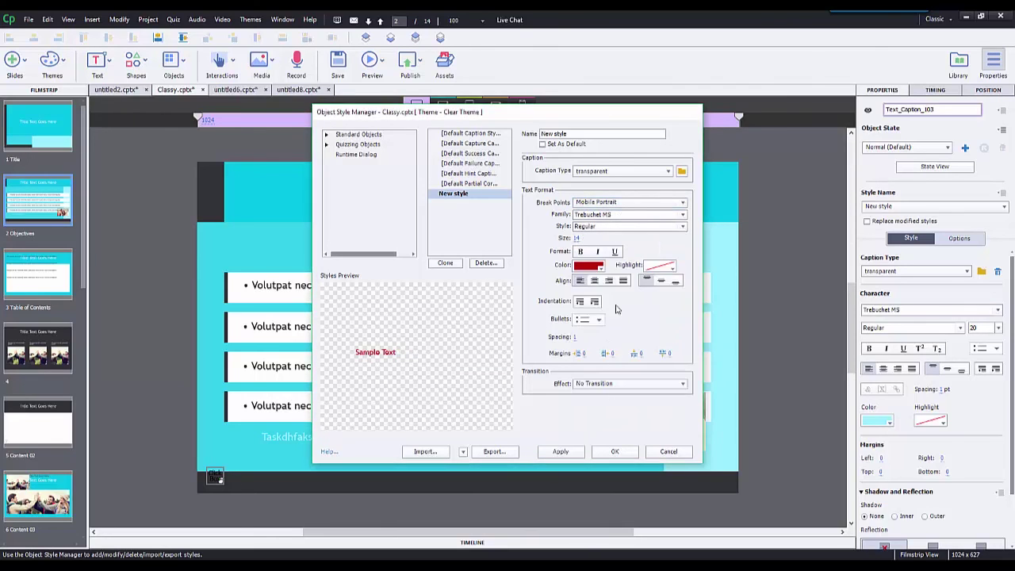
{"action": "left_click", "coordinate": [634, 203]}
{"action": "left_click", "coordinate": [620, 227]}
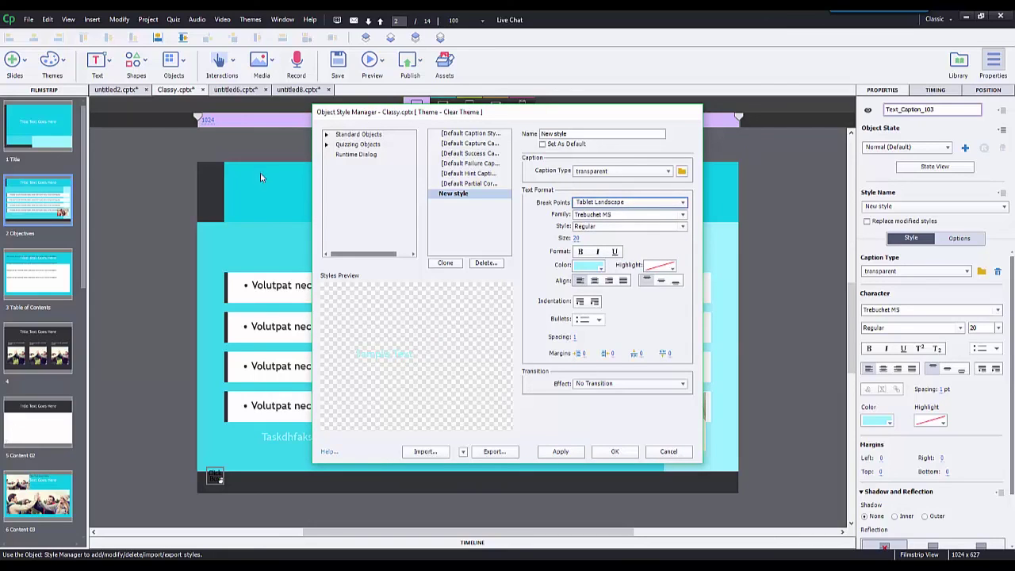
Review the Normal, Rollover and Down states of the Smart Shapes Default Partial Correct Shape Style.
{"action": "left_click", "coordinate": [326, 135]}
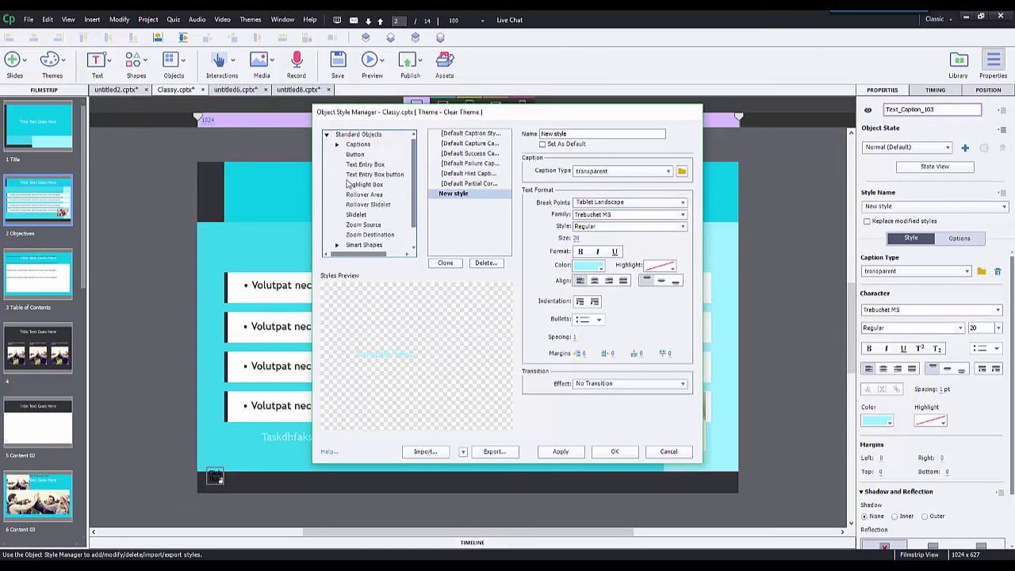
{"action": "left_click", "coordinate": [361, 245]}
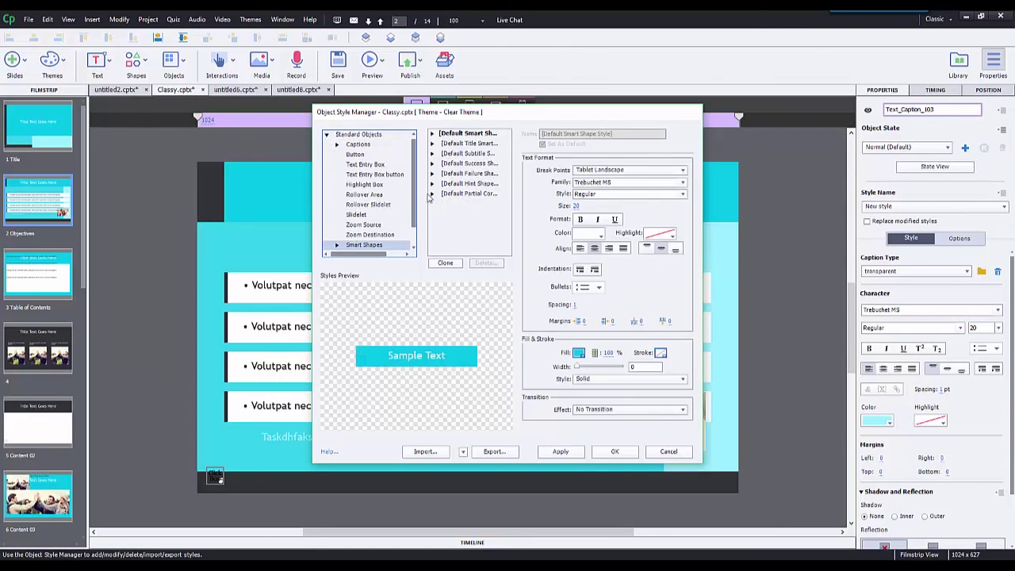
{"action": "left_click", "coordinate": [460, 194]}
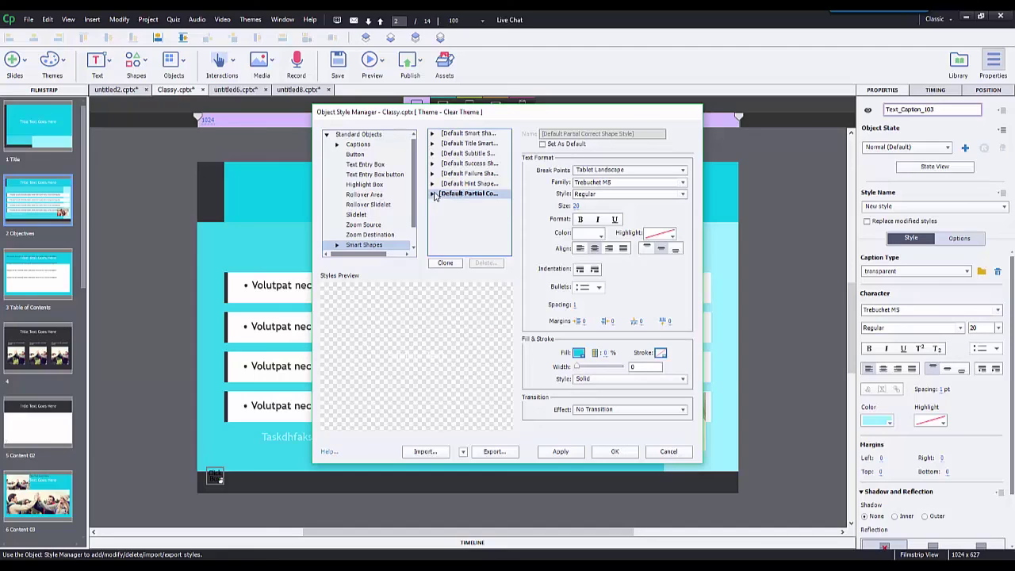
{"action": "left_click", "coordinate": [433, 194]}
{"action": "left_click", "coordinate": [464, 204]}
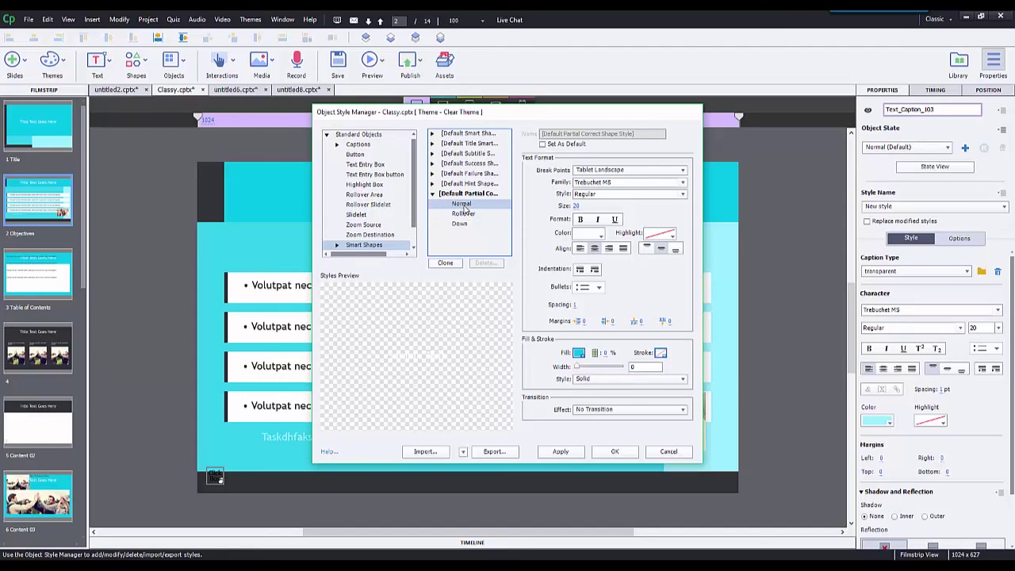
{"action": "left_click", "coordinate": [464, 214]}
{"action": "left_click", "coordinate": [460, 225]}
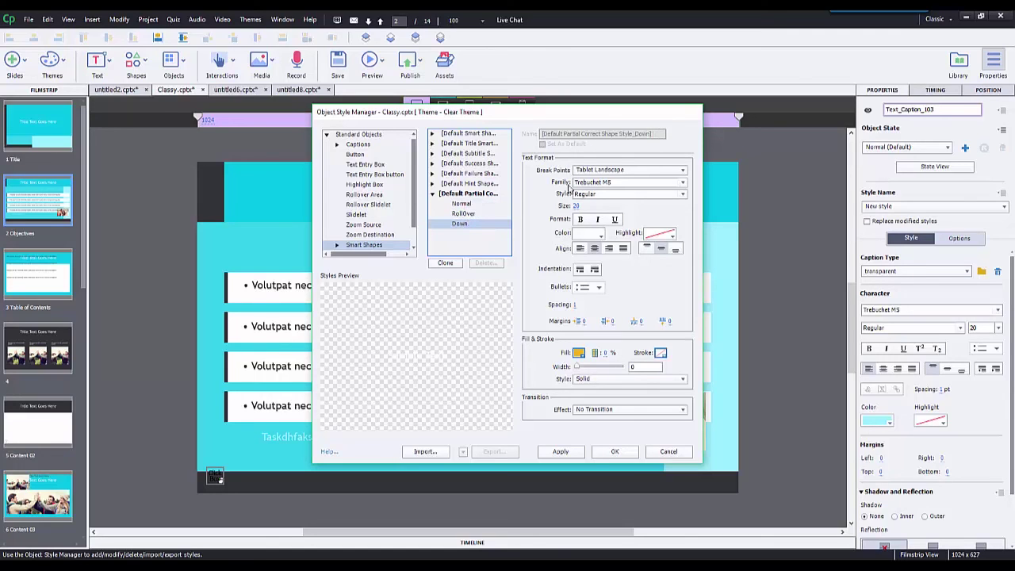
Switch the style to the Desktop breakpoint and review its Normal, Rollover and Down states again.
{"action": "left_click", "coordinate": [631, 170]}
{"action": "left_click", "coordinate": [621, 184]}
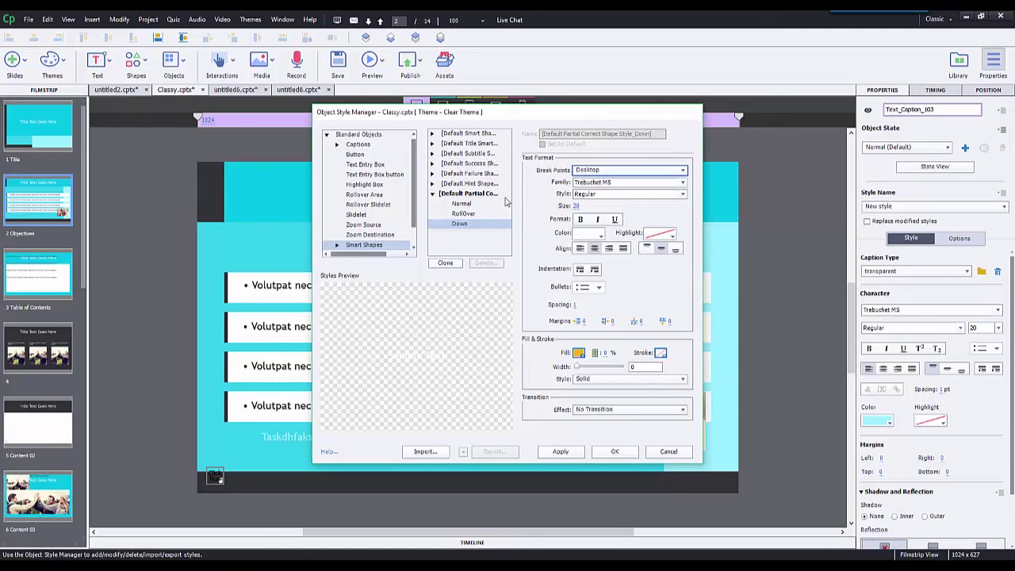
{"action": "left_click", "coordinate": [460, 214]}
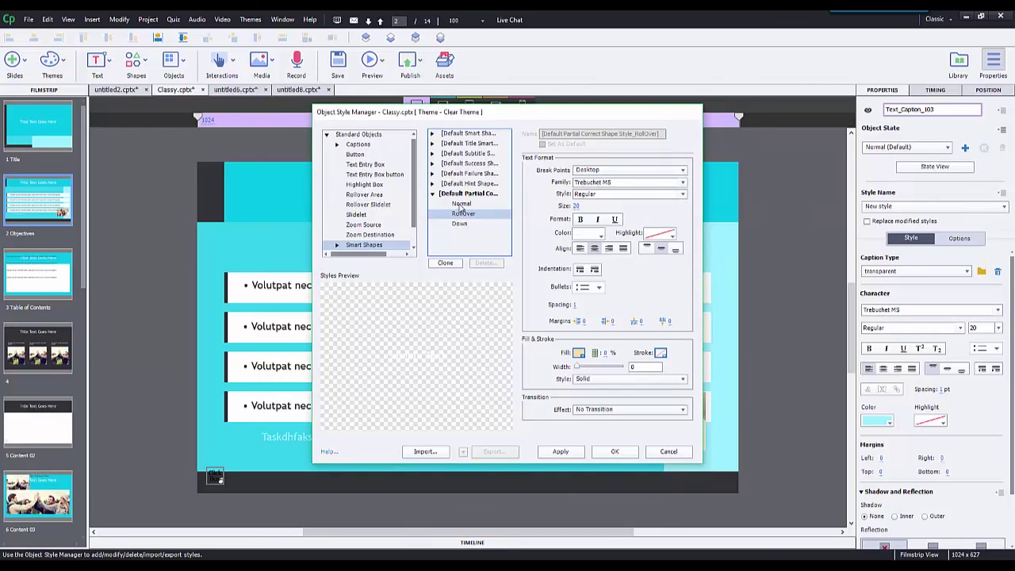
{"action": "left_click", "coordinate": [462, 204]}
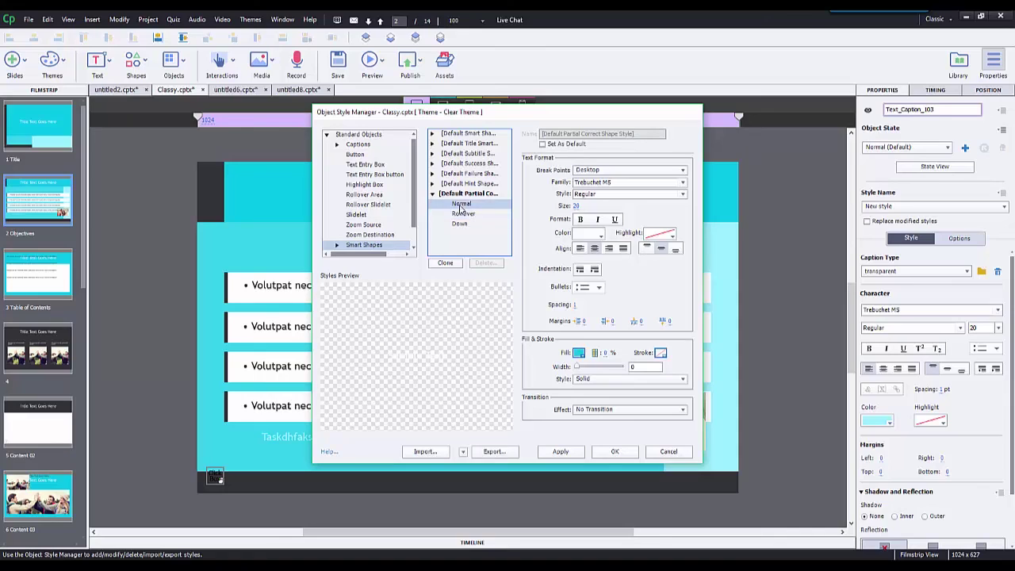
{"action": "left_click", "coordinate": [463, 214]}
{"action": "left_click", "coordinate": [461, 223]}
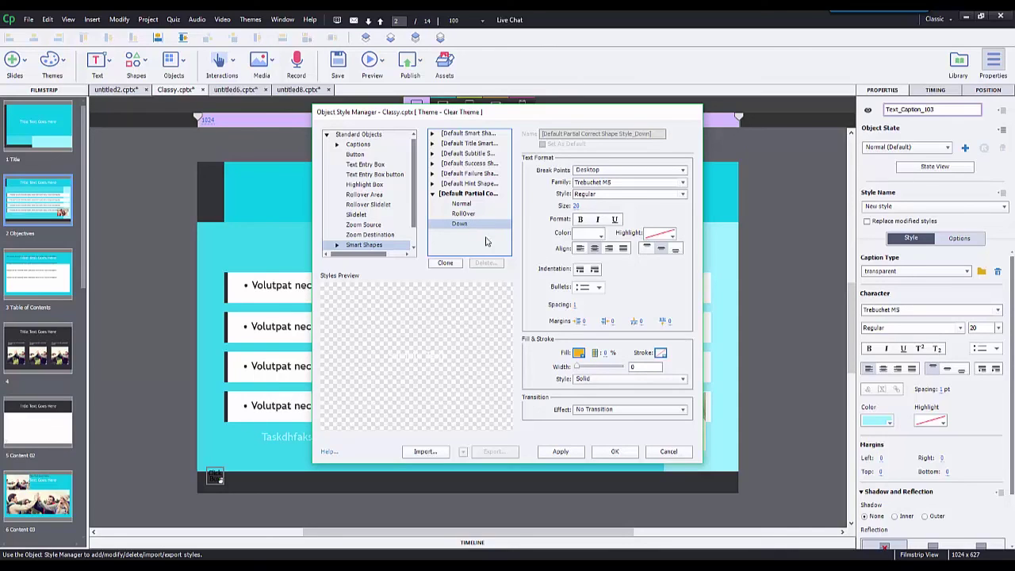
{"action": "left_click", "coordinate": [662, 451]}
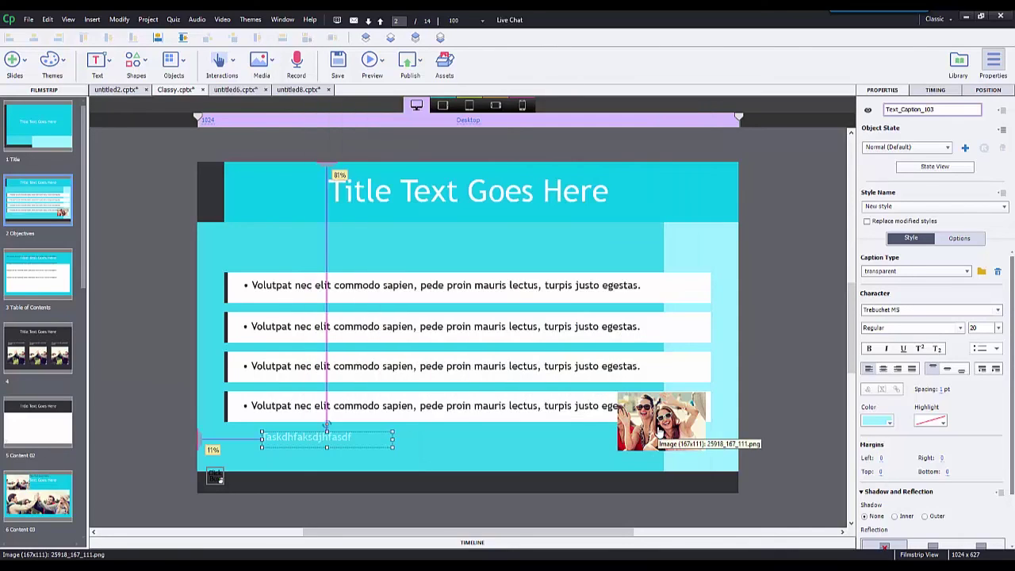